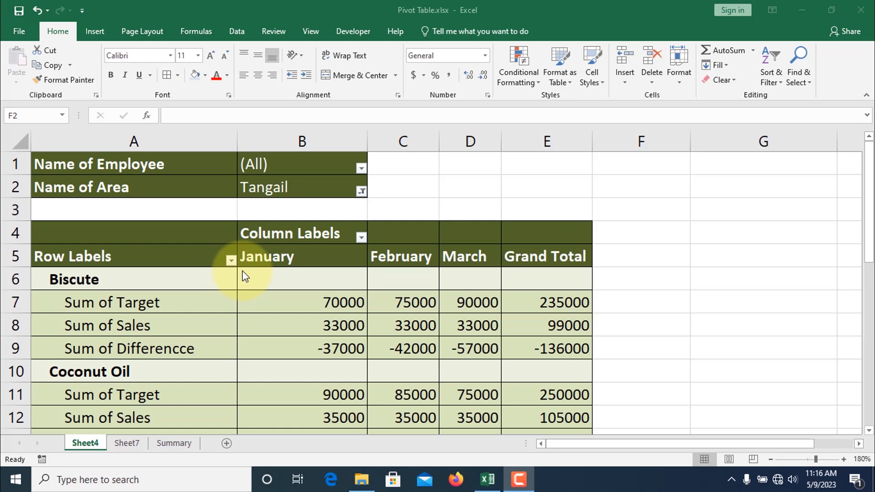
Step: Filter the pivot table's Name of Employee field to only the first listed employee, with multiple-item selection enabled
{"action": "scroll", "coordinate": [245, 276], "scroll_direction": "down", "scroll_amount": 7}
{"action": "scroll", "coordinate": [245, 274], "scroll_direction": "up", "scroll_amount": 3}
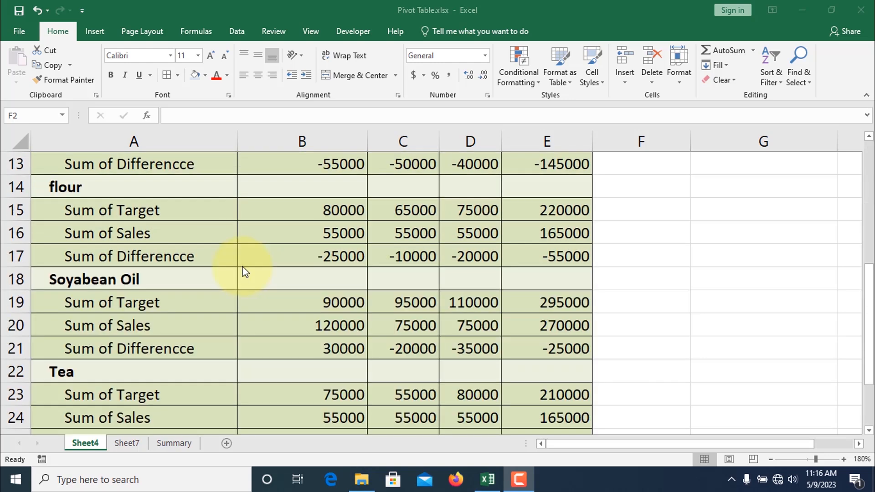
{"action": "scroll", "coordinate": [242, 259], "scroll_direction": "up", "scroll_amount": 2}
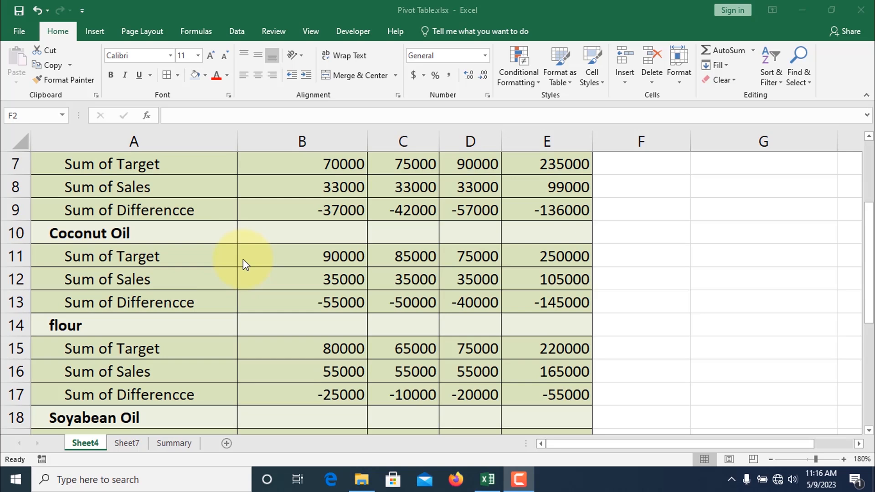
{"action": "scroll", "coordinate": [242, 259], "scroll_direction": "up", "scroll_amount": 2}
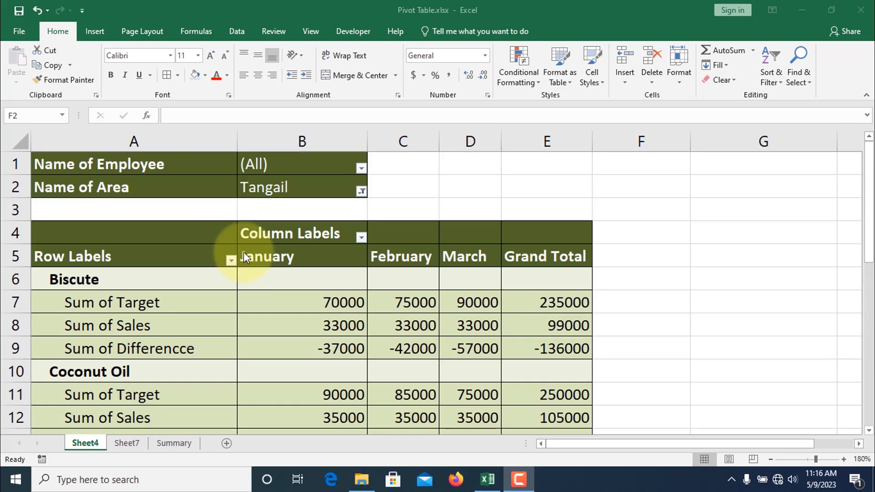
{"action": "left_click", "coordinate": [359, 168]}
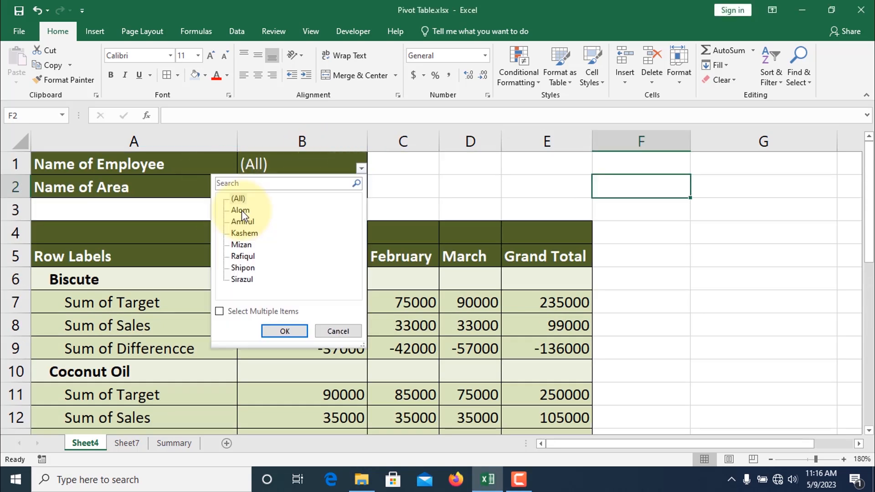
{"action": "left_click", "coordinate": [234, 211]}
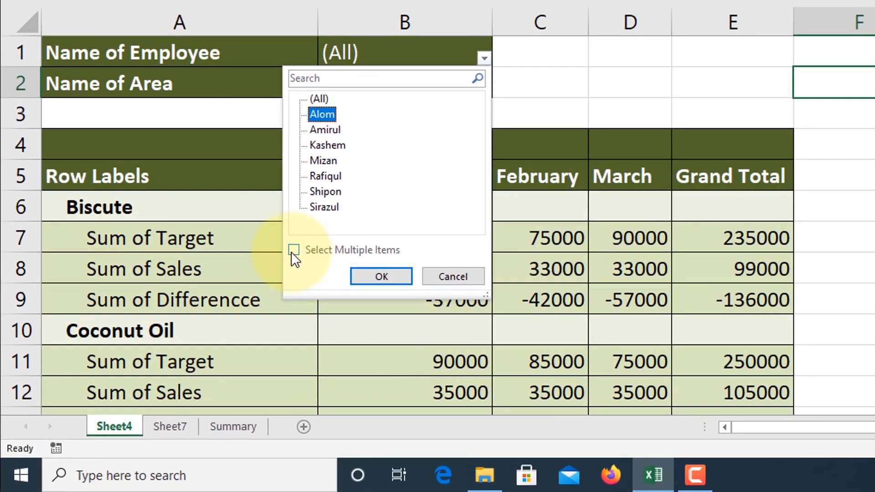
{"action": "left_click", "coordinate": [233, 300]}
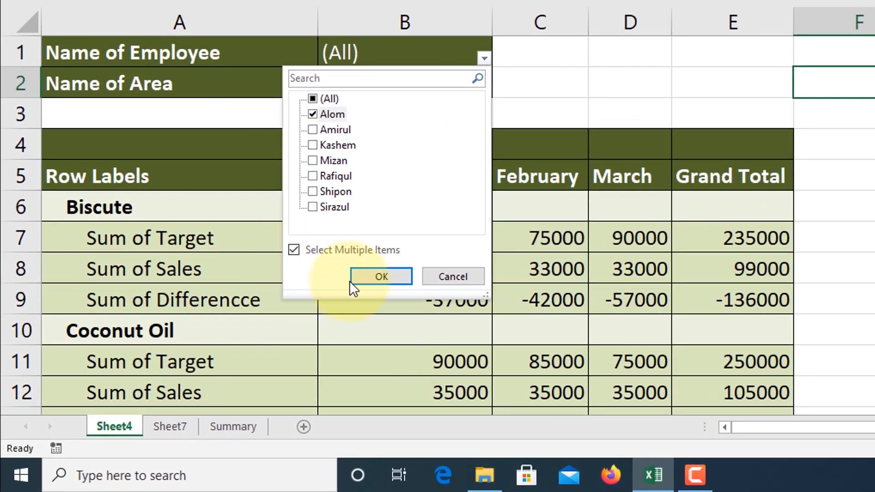
{"action": "left_click", "coordinate": [381, 276]}
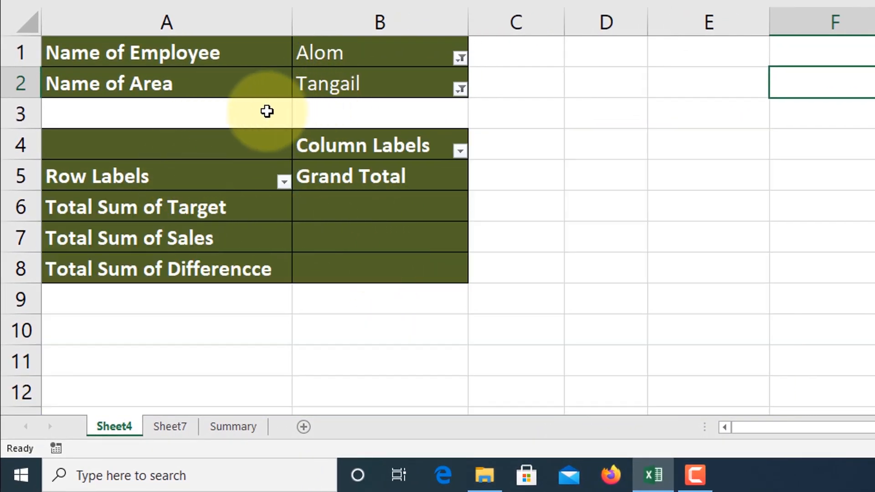
Step: Reset the Name of Employee filter to include all employees
{"action": "left_click", "coordinate": [460, 59]}
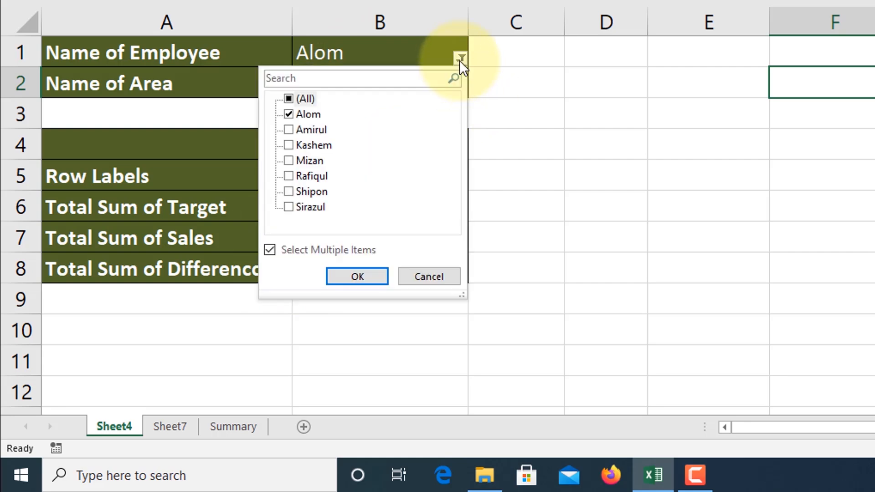
{"action": "left_click", "coordinate": [300, 97]}
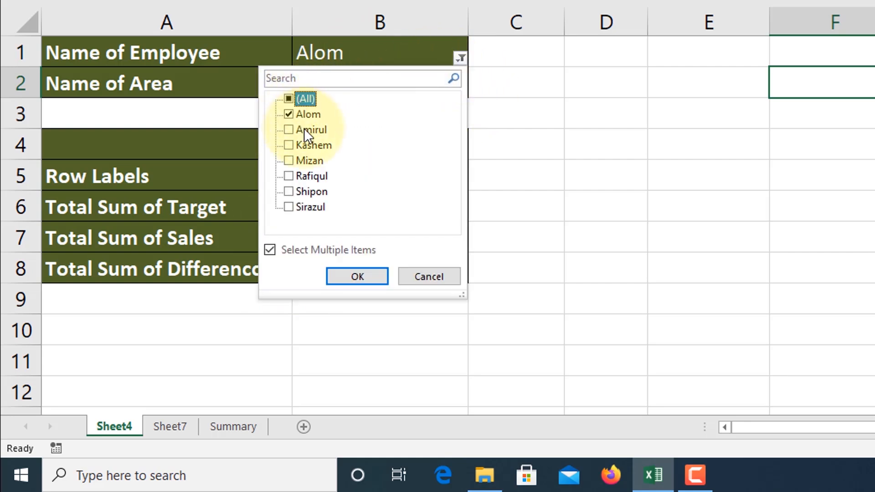
{"action": "left_click", "coordinate": [291, 97]}
{"action": "left_click", "coordinate": [291, 97]}
{"action": "left_click", "coordinate": [358, 276]}
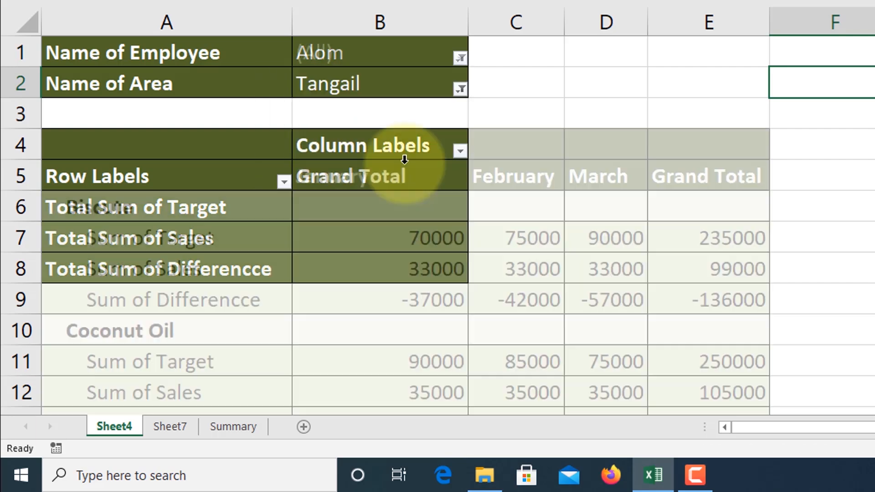
Step: Change the pivot table's Name of Area filter to only Jamalpur
{"action": "left_click", "coordinate": [460, 89]}
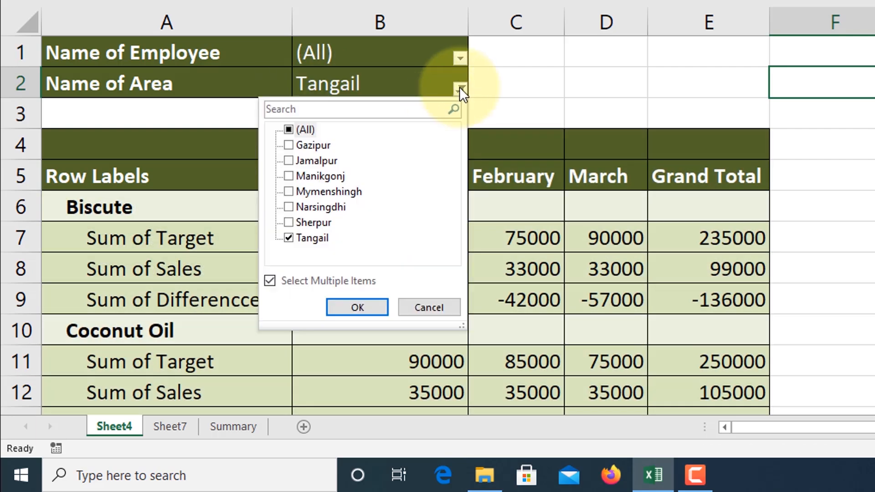
{"action": "left_click", "coordinate": [289, 130]}
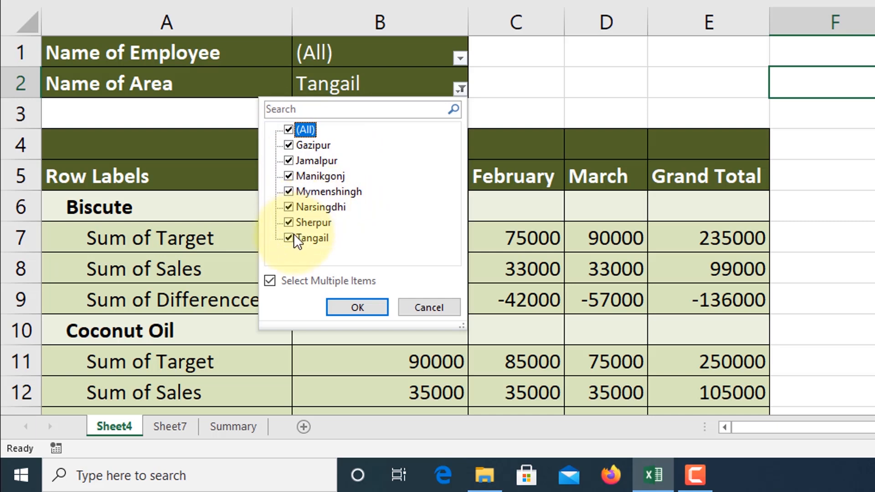
{"action": "left_click", "coordinate": [291, 162]}
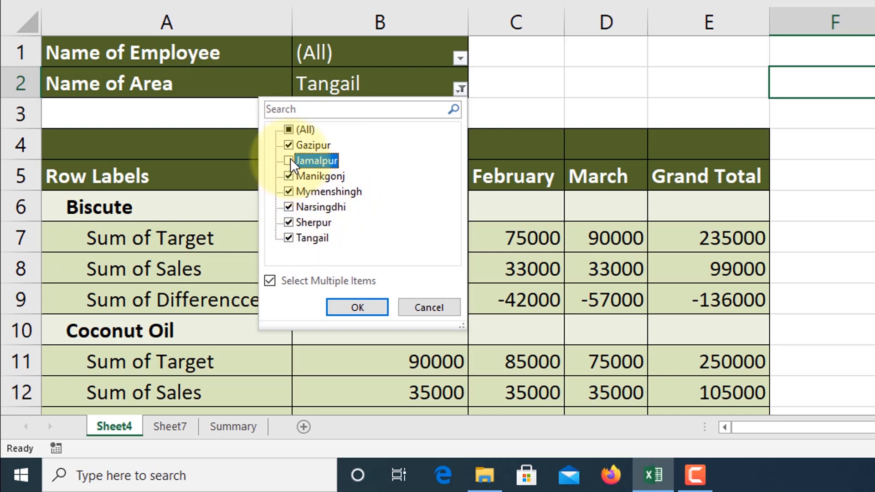
{"action": "left_click", "coordinate": [291, 158]}
{"action": "left_click", "coordinate": [288, 130]}
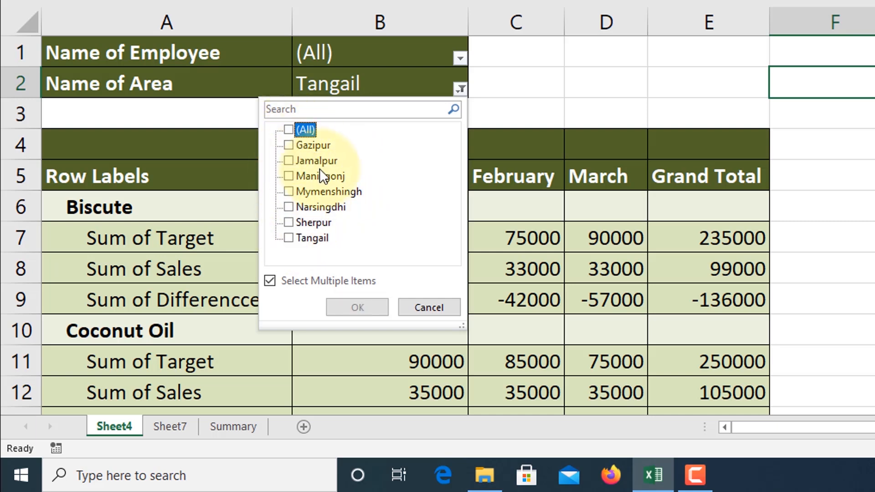
{"action": "left_click", "coordinate": [291, 162]}
{"action": "left_click", "coordinate": [292, 162]}
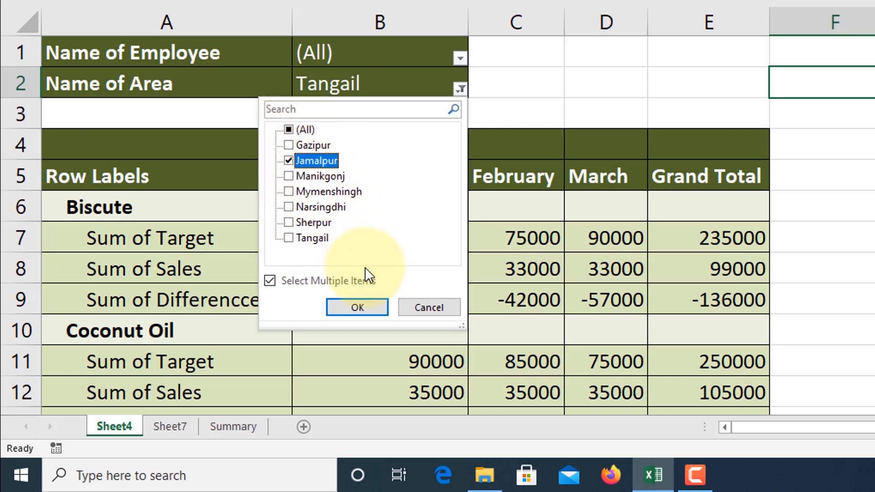
{"action": "left_click", "coordinate": [357, 308]}
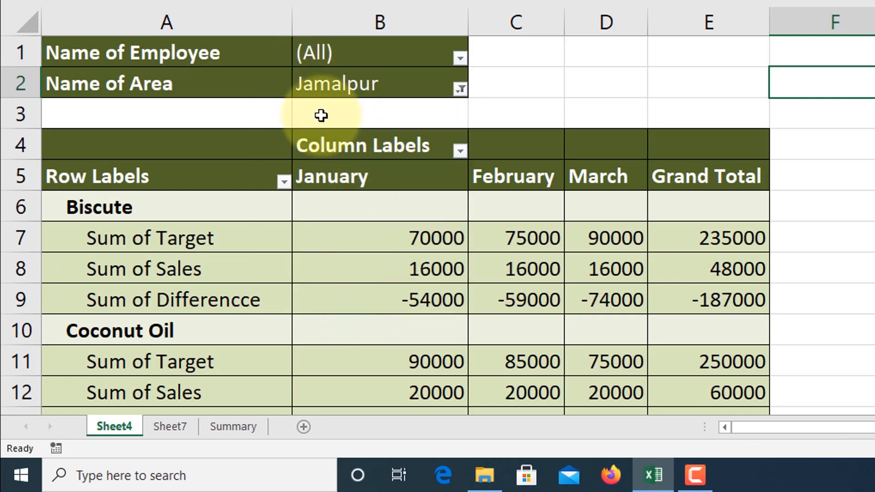
Step: Examine the Jamalpur target, sales and difference figures for each product and the totals across the months
{"action": "scroll", "coordinate": [405, 249], "scroll_direction": "down", "scroll_amount": 8}
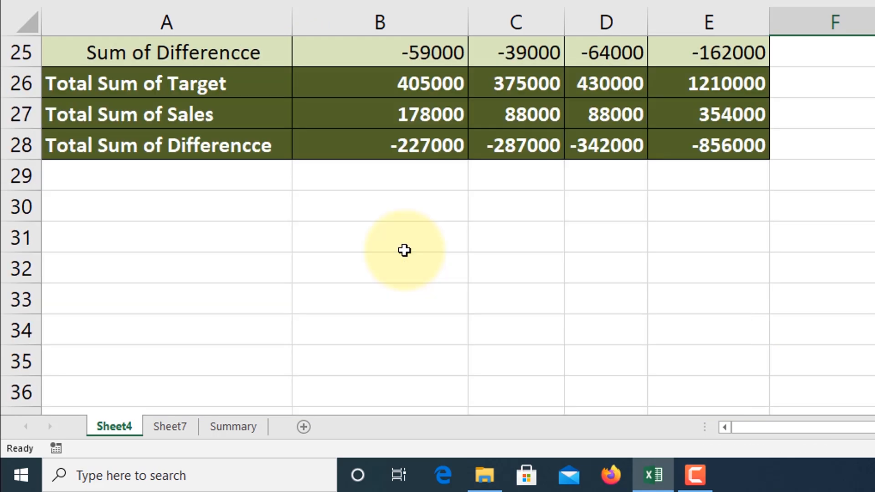
{"action": "scroll", "coordinate": [405, 249], "scroll_direction": "up", "scroll_amount": 8}
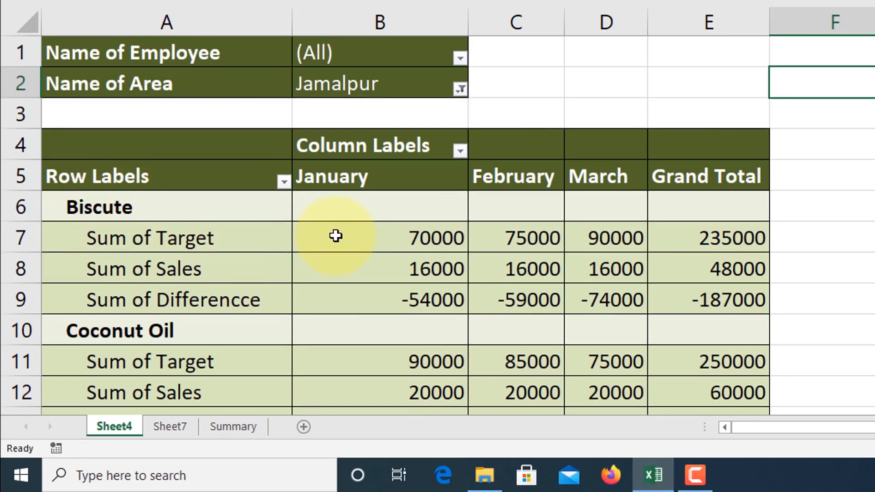
{"action": "scroll", "coordinate": [336, 235], "scroll_direction": "down", "scroll_amount": 2}
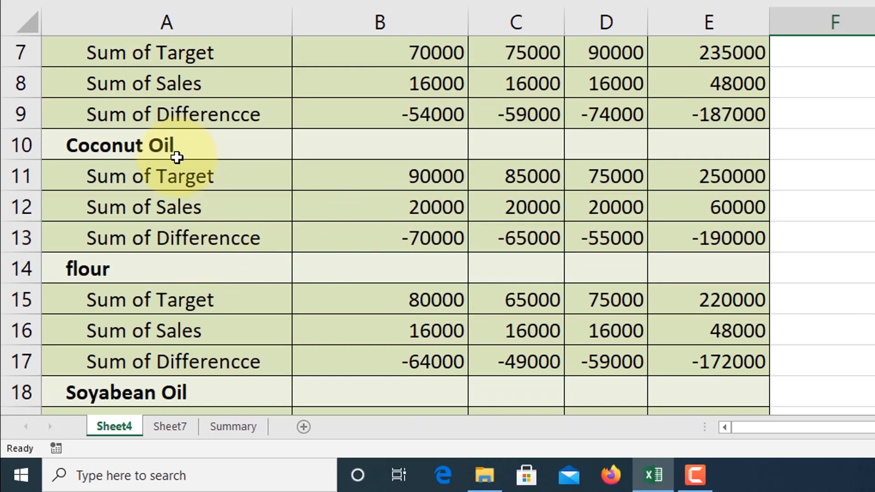
{"action": "scroll", "coordinate": [365, 237], "scroll_direction": "down", "scroll_amount": 3}
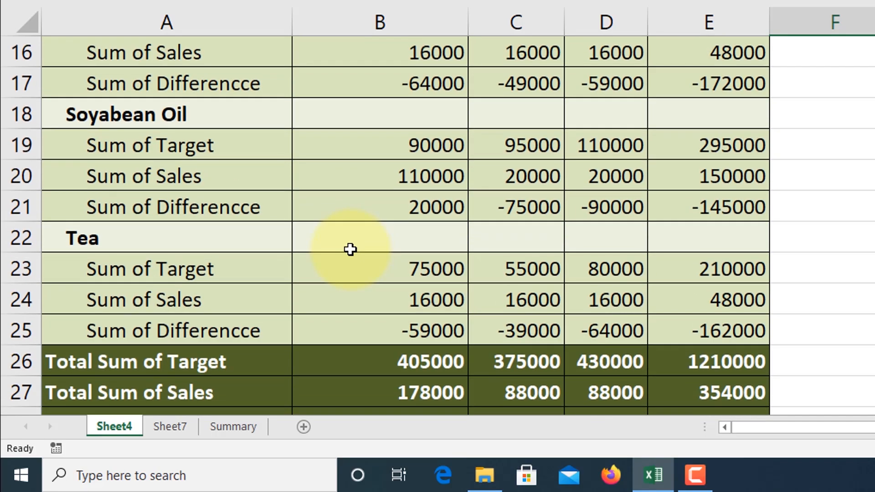
{"action": "scroll", "coordinate": [393, 224], "scroll_direction": "up", "scroll_amount": 5}
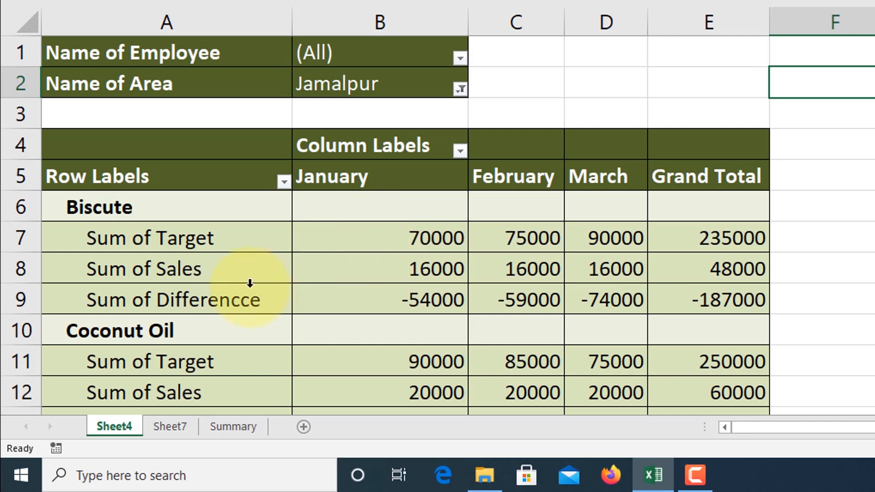
{"action": "mouse_move", "coordinate": [445, 232]}
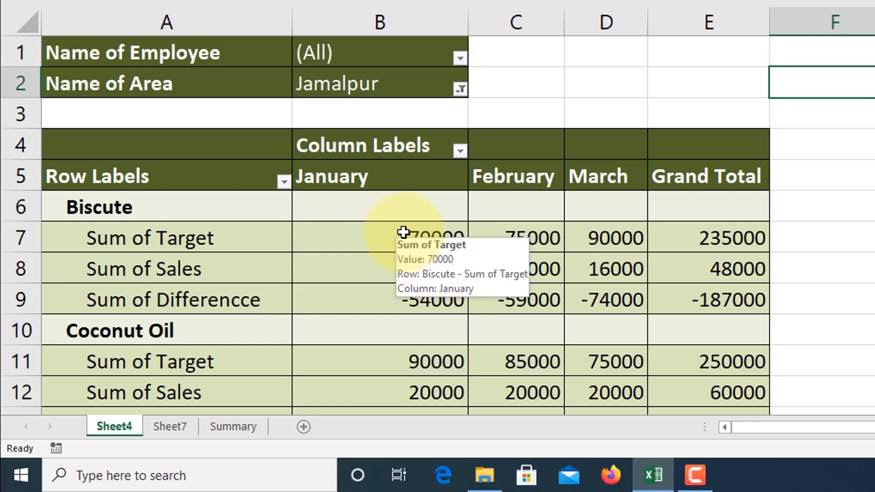
{"action": "scroll", "coordinate": [403, 232], "scroll_direction": "down", "scroll_amount": 1}
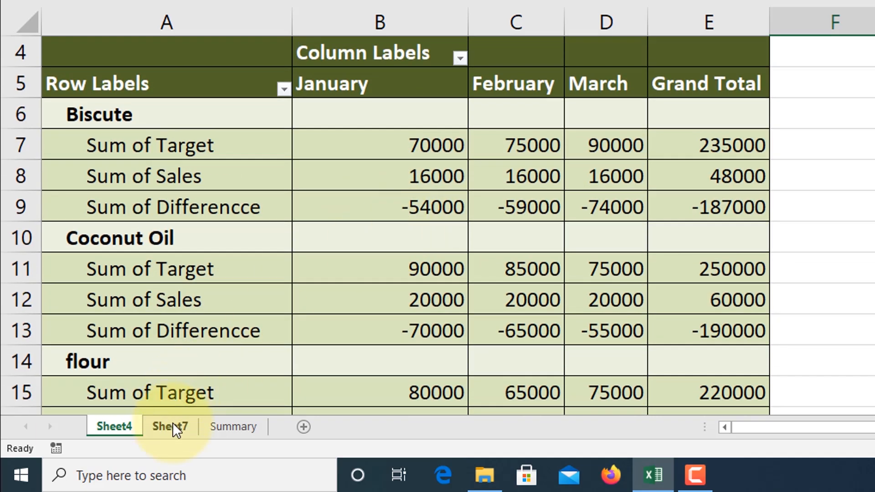
Step: Review the source records on Sheet7, covering employee, area, product, month, target, sales and difference
{"action": "left_click", "coordinate": [172, 427]}
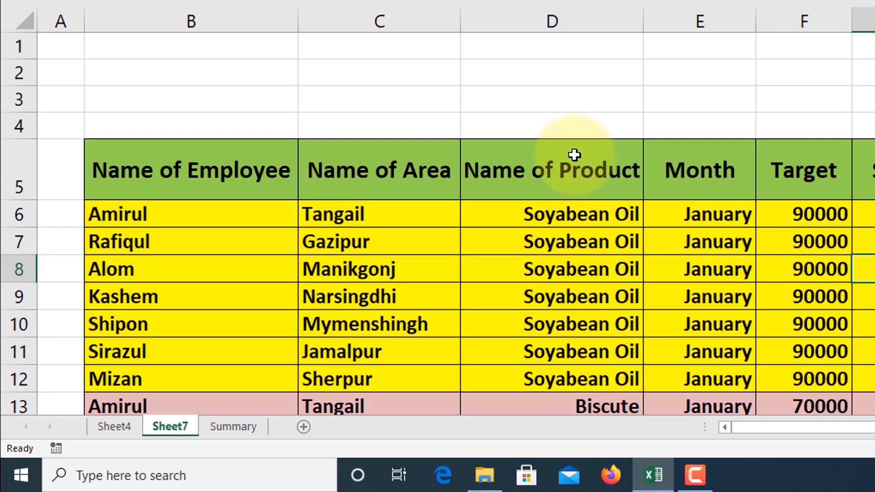
{"action": "scroll", "coordinate": [574, 154], "scroll_direction": "down", "scroll_amount": 1}
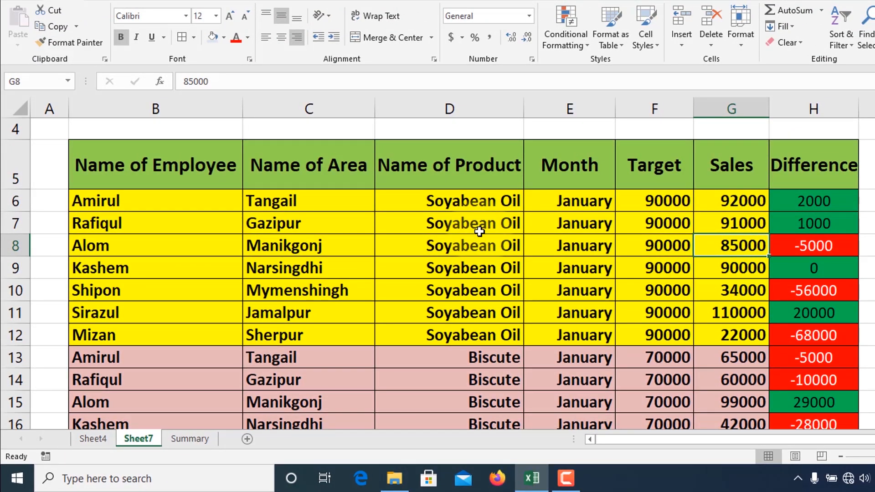
{"action": "scroll", "coordinate": [453, 239], "scroll_direction": "down", "scroll_amount": 10}
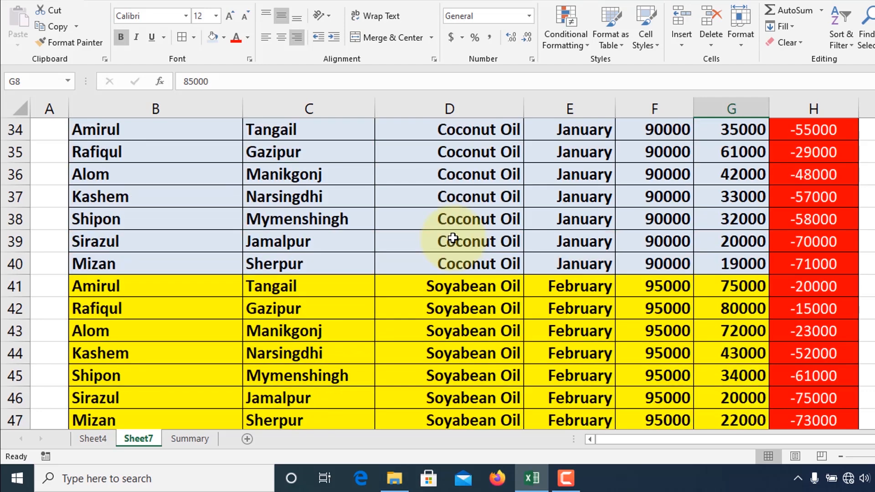
{"action": "scroll", "coordinate": [453, 238], "scroll_direction": "down", "scroll_amount": 8}
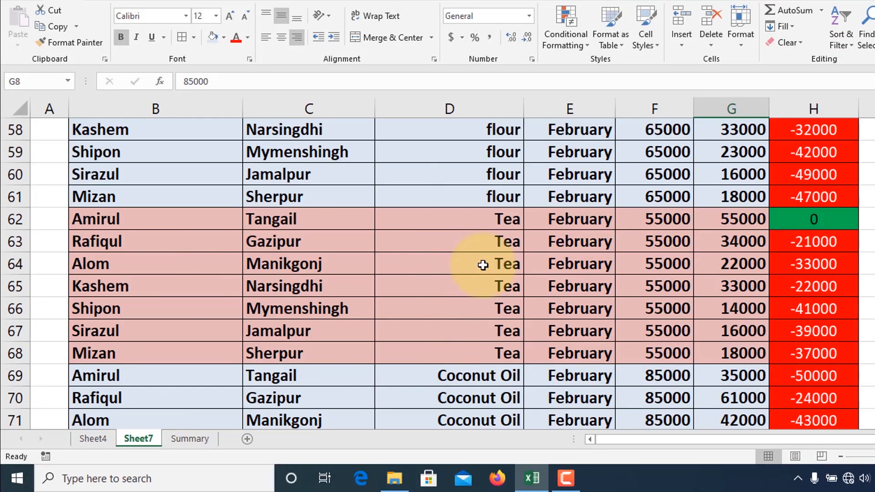
{"action": "scroll", "coordinate": [483, 265], "scroll_direction": "down", "scroll_amount": 6}
{"action": "scroll", "coordinate": [484, 262], "scroll_direction": "down", "scroll_amount": 4}
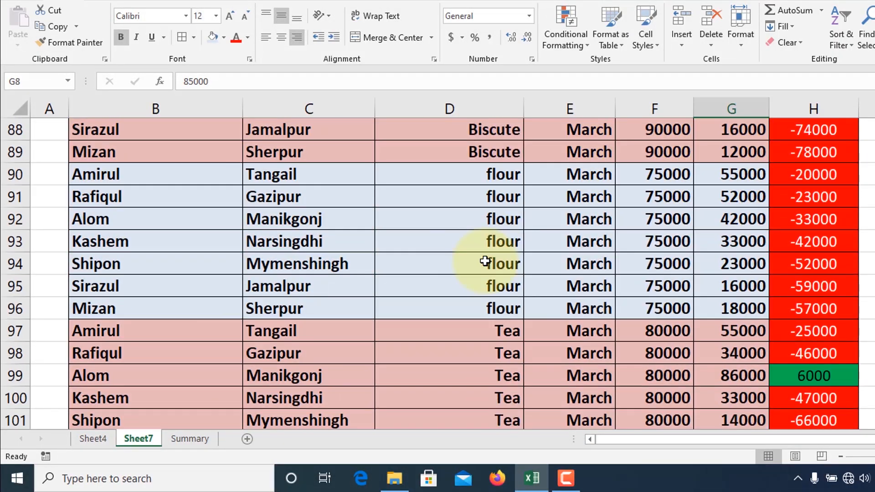
{"action": "scroll", "coordinate": [484, 259], "scroll_direction": "up", "scroll_amount": 11}
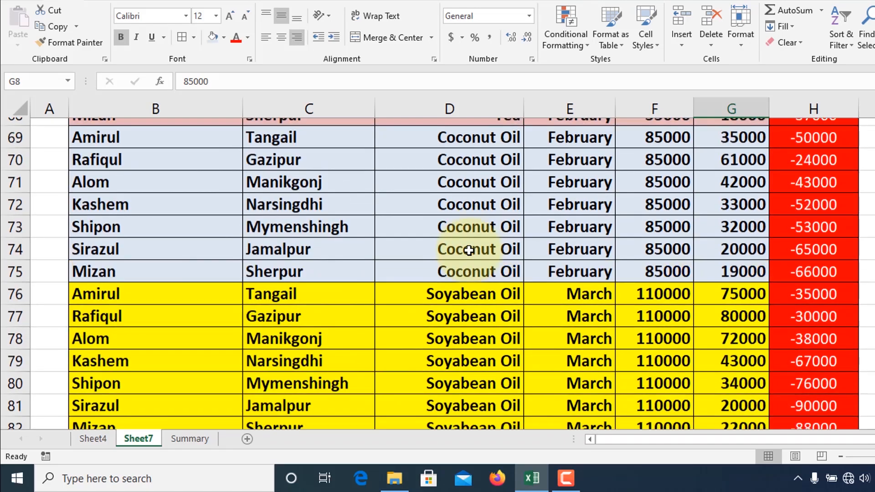
{"action": "scroll", "coordinate": [468, 249], "scroll_direction": "up", "scroll_amount": 8}
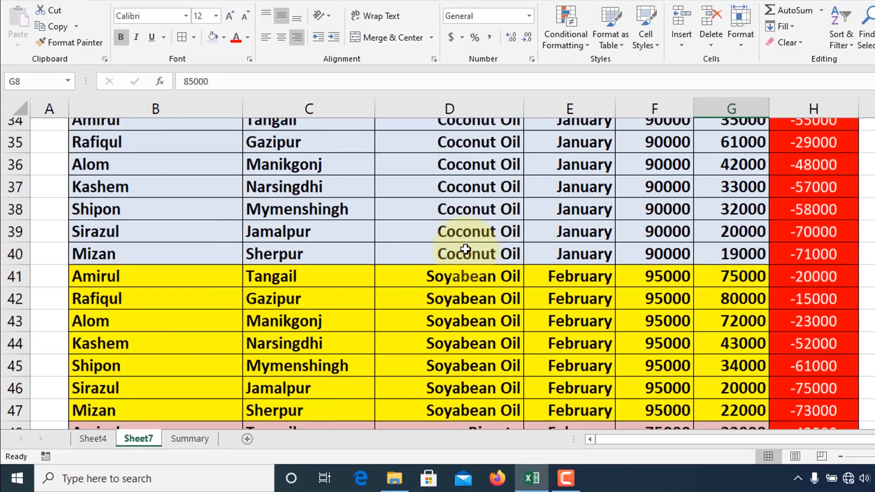
{"action": "scroll", "coordinate": [377, 178], "scroll_direction": "up", "scroll_amount": 1}
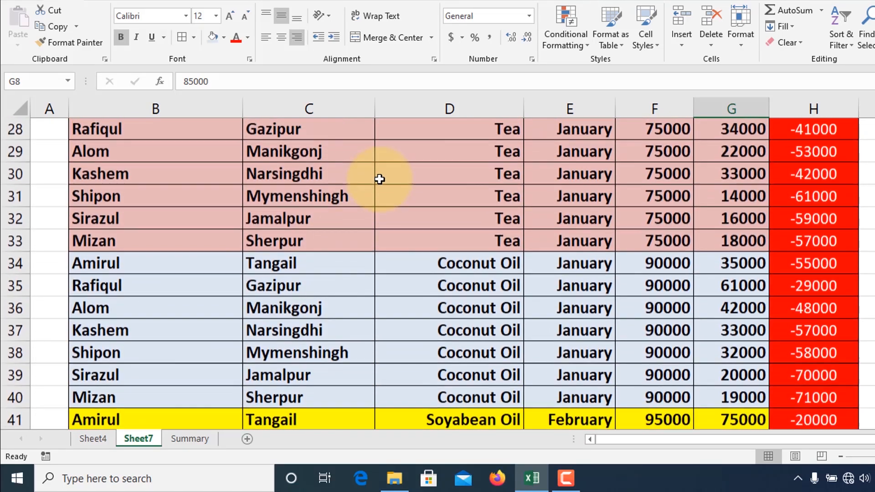
{"action": "scroll", "coordinate": [567, 171], "scroll_direction": "up", "scroll_amount": 1}
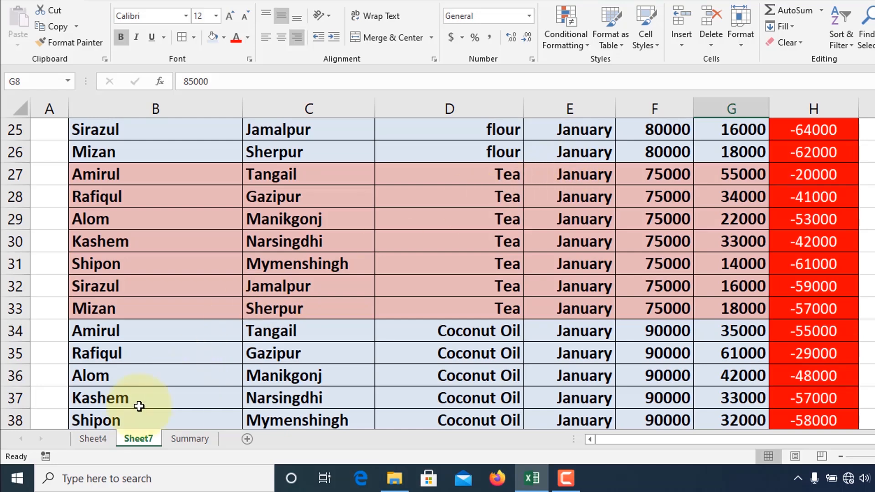
Step: Return to the pivot table on Sheet4 and inspect the monthly Biscute target and sales values
{"action": "left_click", "coordinate": [97, 444]}
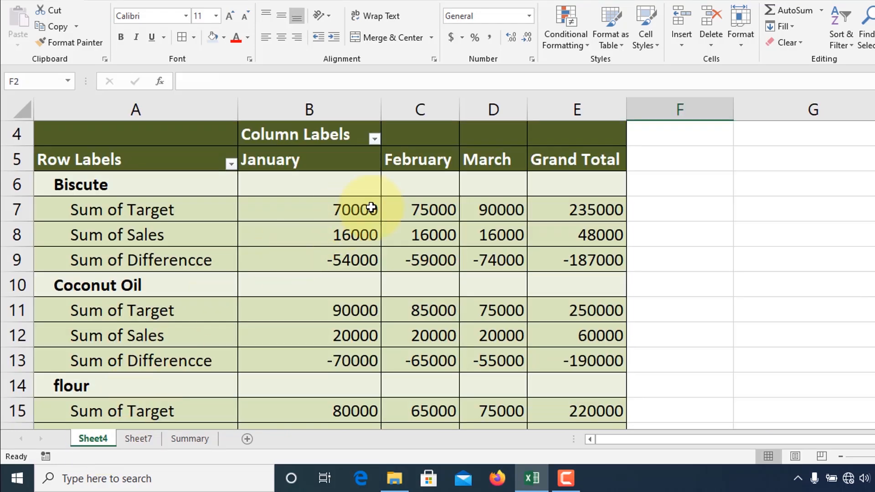
{"action": "mouse_move", "coordinate": [495, 216]}
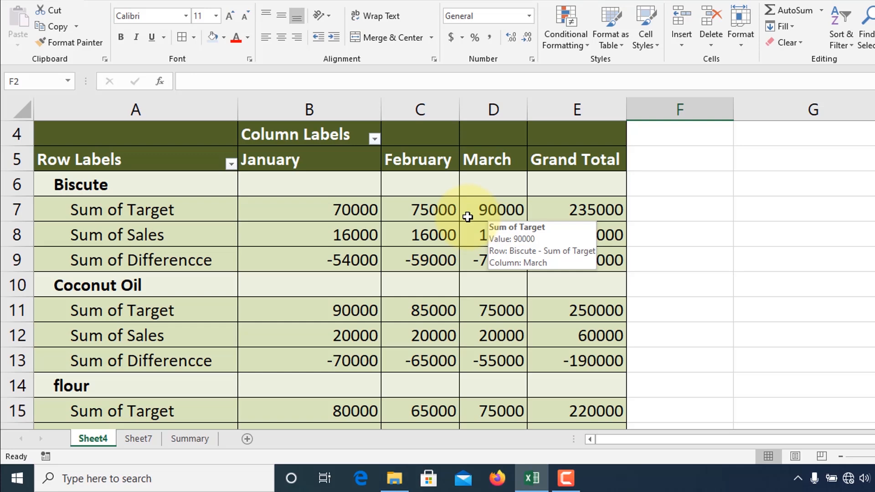
{"action": "mouse_move", "coordinate": [324, 247]}
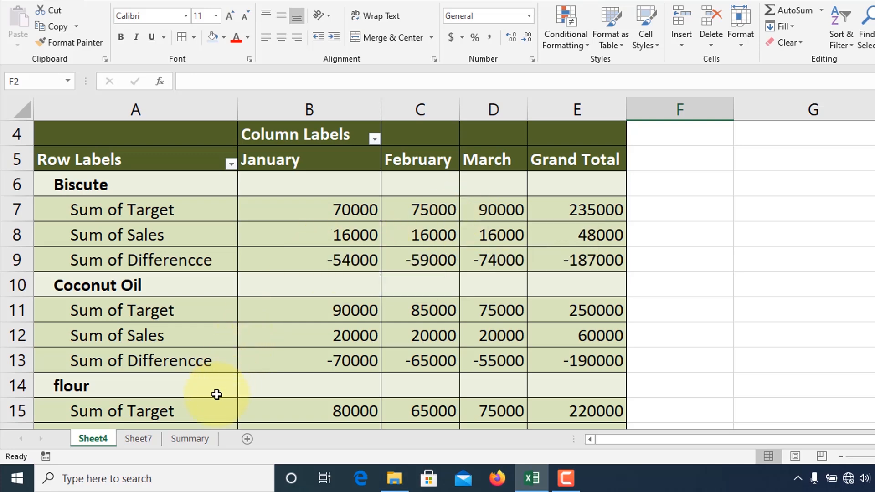
Step: Review the Summary sheet's column headers and its employee, area, product and monthly target, sales and difference records
{"action": "left_click", "coordinate": [188, 438]}
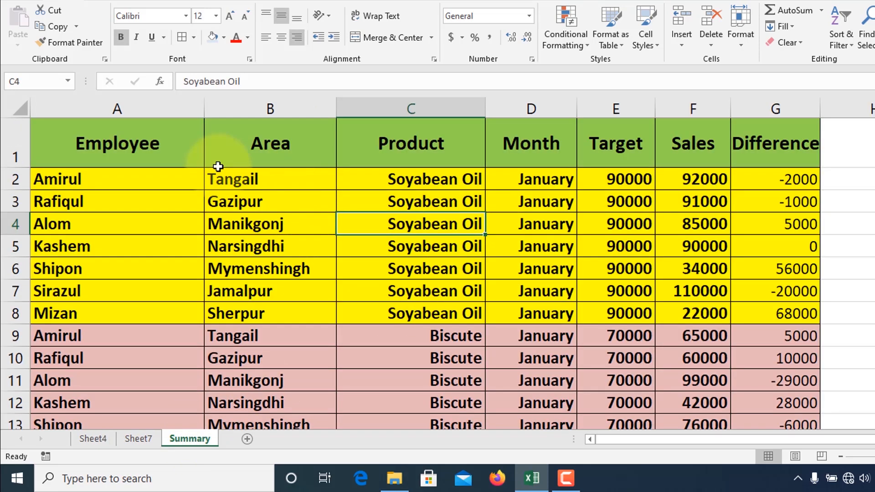
{"action": "left_click", "coordinate": [201, 143]}
{"action": "left_click", "coordinate": [314, 150]}
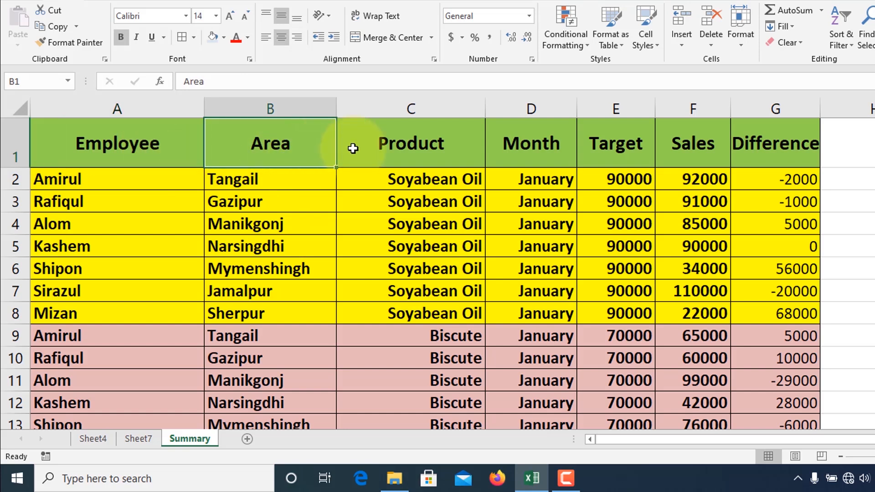
{"action": "left_click", "coordinate": [417, 143]}
{"action": "left_click", "coordinate": [542, 146]}
{"action": "left_click", "coordinate": [606, 146]}
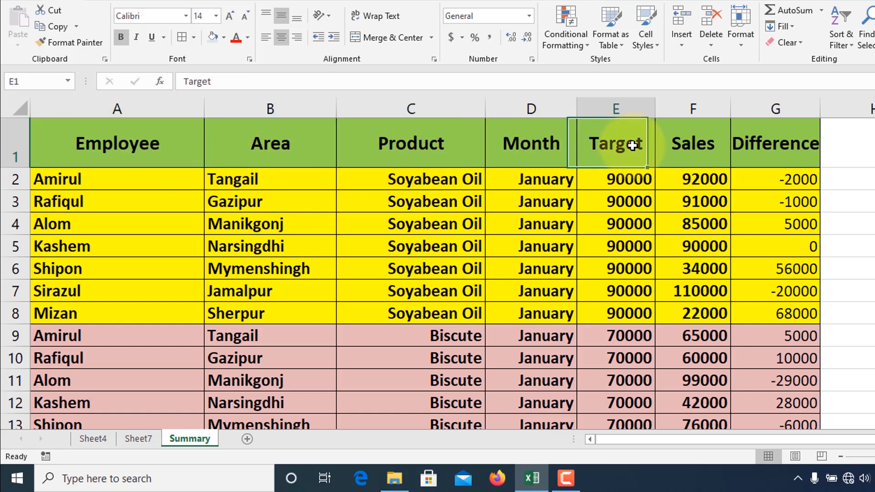
{"action": "left_click", "coordinate": [698, 139]}
{"action": "left_click", "coordinate": [781, 143]}
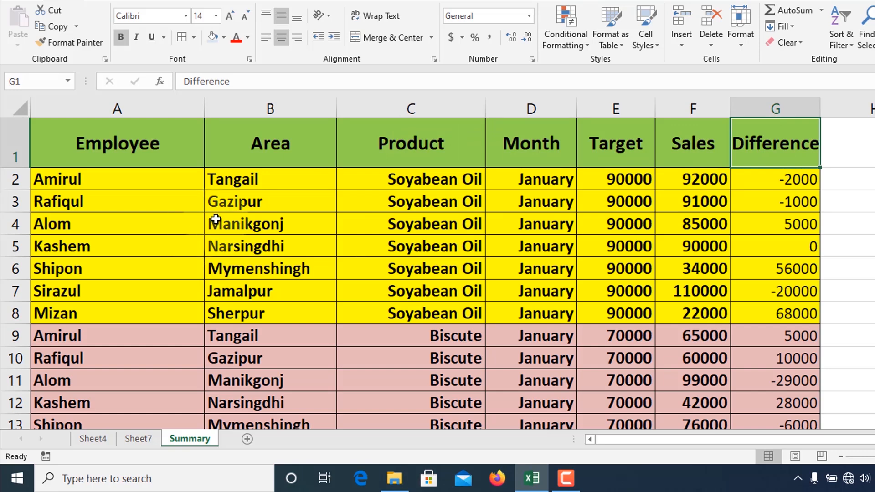
{"action": "left_click_drag", "start_coordinate": [91, 178], "coordinate": [98, 292]}
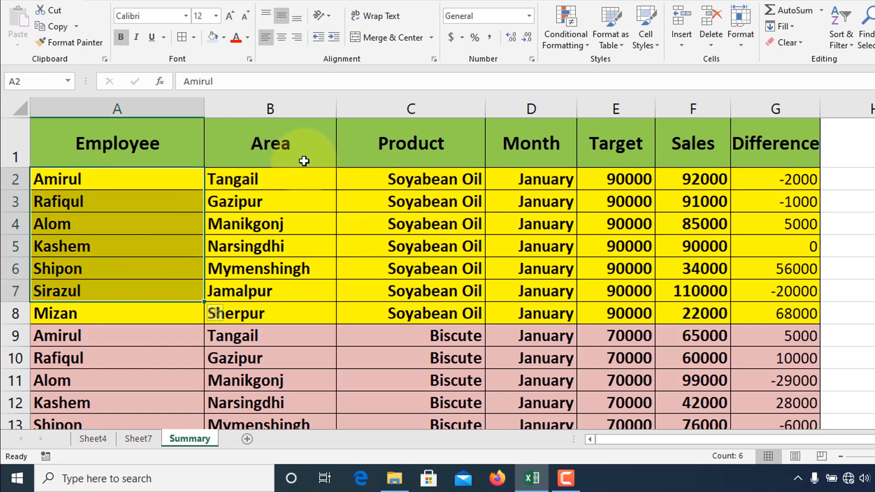
{"action": "scroll", "coordinate": [474, 242], "scroll_direction": "down", "scroll_amount": 7}
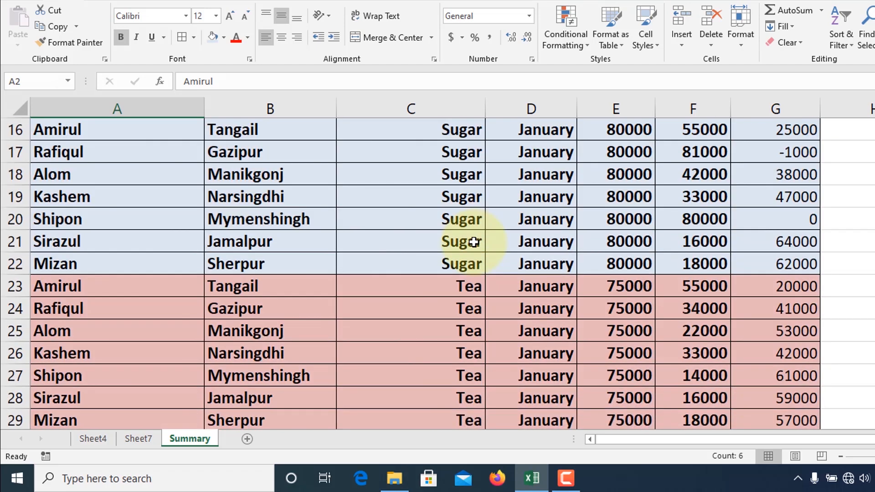
{"action": "scroll", "coordinate": [474, 241], "scroll_direction": "down", "scroll_amount": 9}
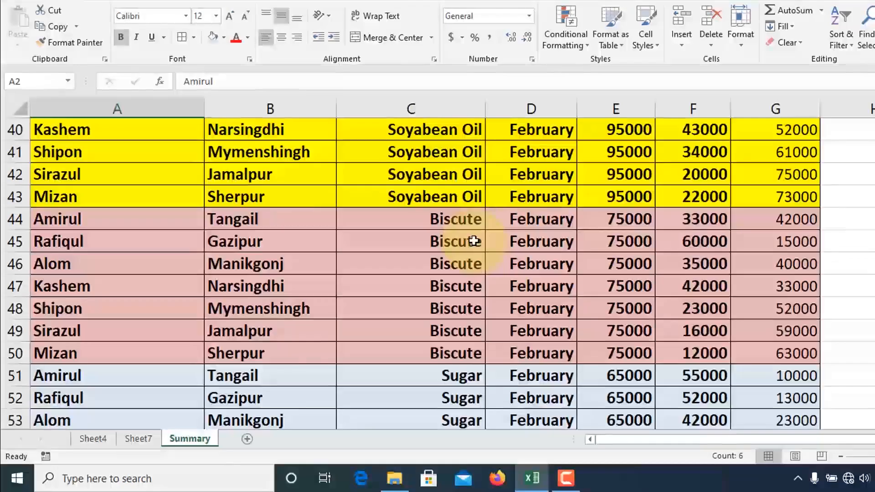
{"action": "scroll", "coordinate": [394, 281], "scroll_direction": "up", "scroll_amount": 16}
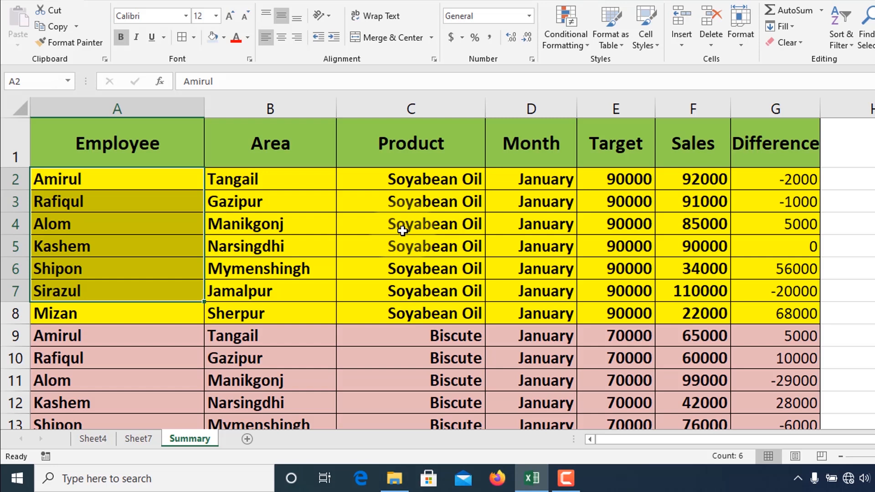
Step: Create a copy of the Summary sheet at the end of the workbook and name it New sheet
{"action": "right_click", "coordinate": [201, 441]}
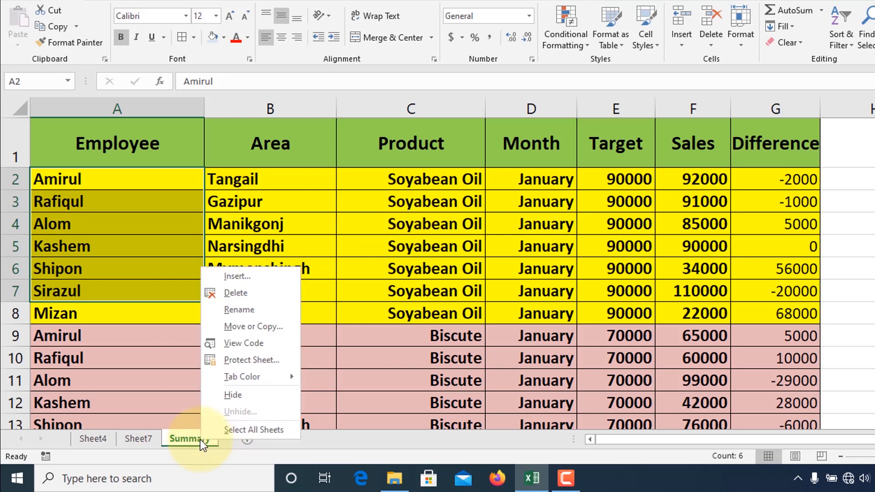
{"action": "left_click", "coordinate": [243, 329]}
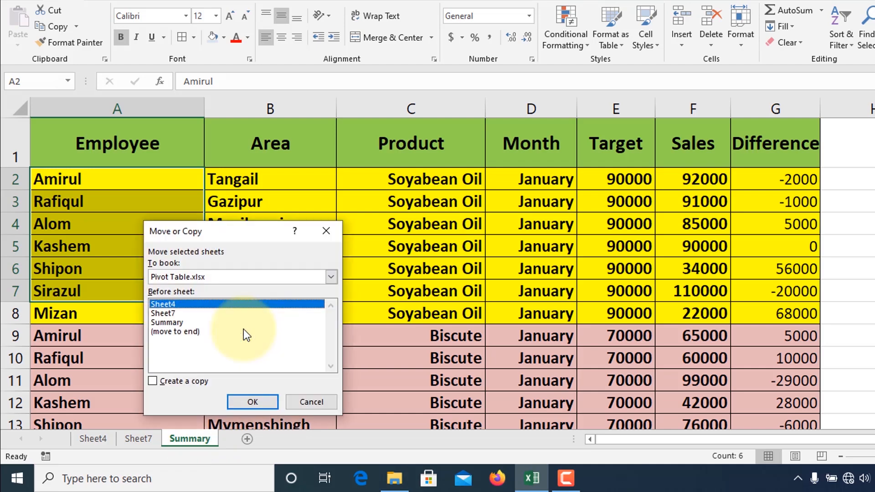
{"action": "left_click", "coordinate": [166, 335]}
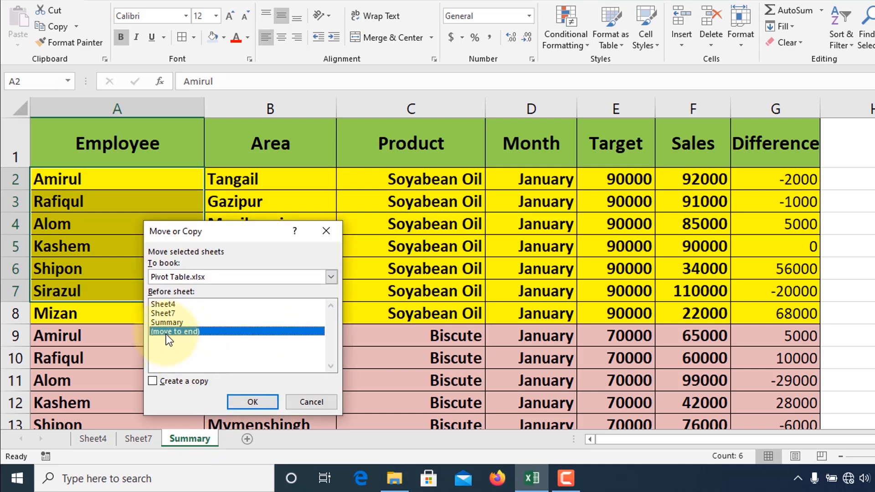
{"action": "left_click", "coordinate": [152, 381]}
{"action": "left_click", "coordinate": [254, 403]}
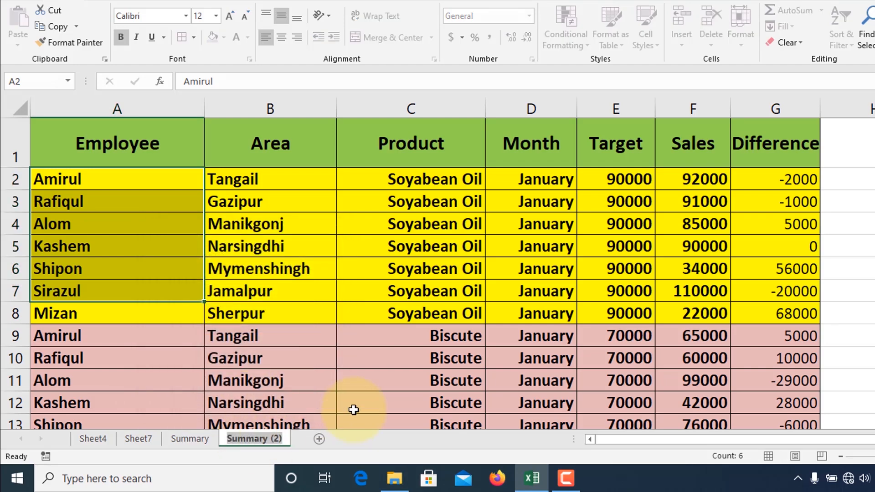
{"action": "type", "text": "New sheet"}
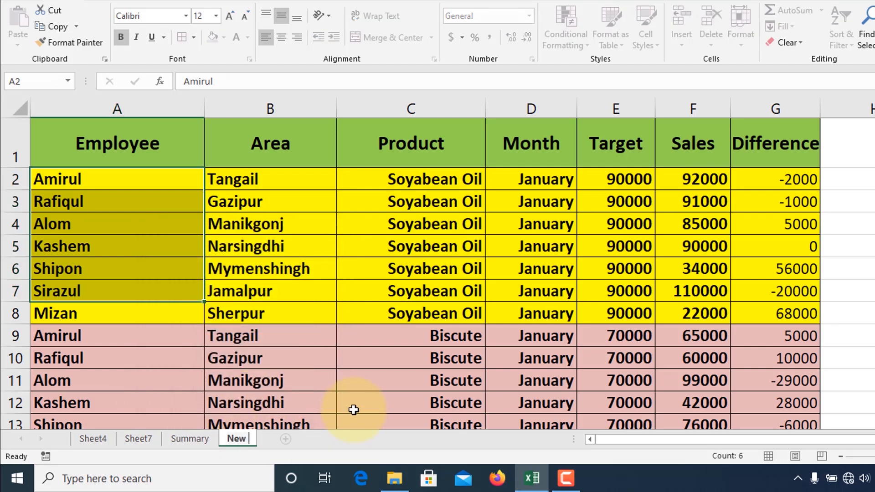
{"action": "left_click", "coordinate": [353, 410]}
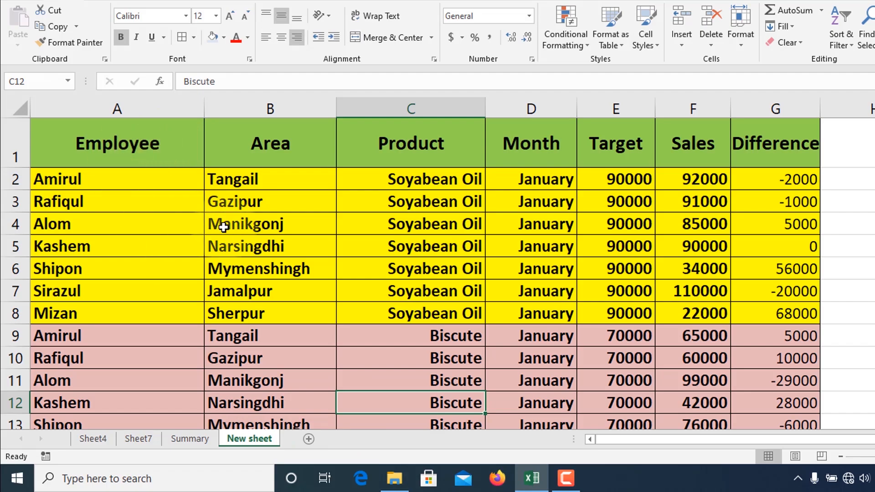
Step: Create a pivot table on a new worksheet from the data range A1:G106 of New sheet
{"action": "left_click", "coordinate": [99, 180]}
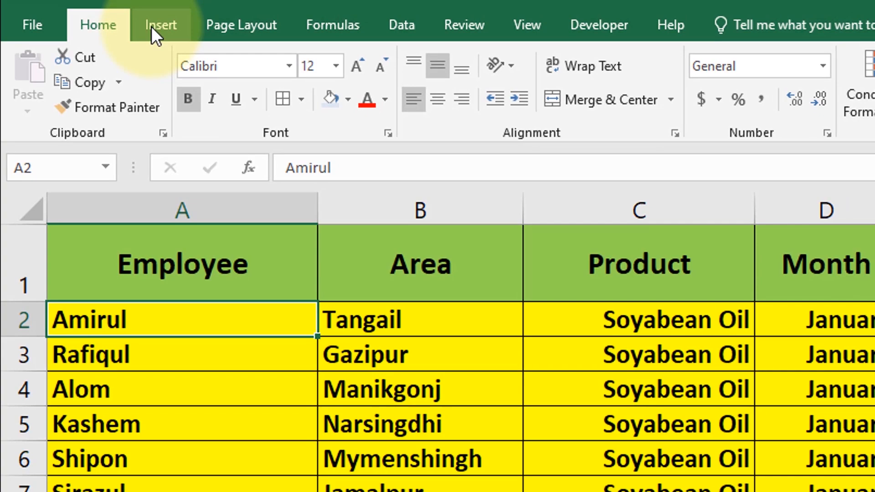
{"action": "left_click", "coordinate": [153, 28]}
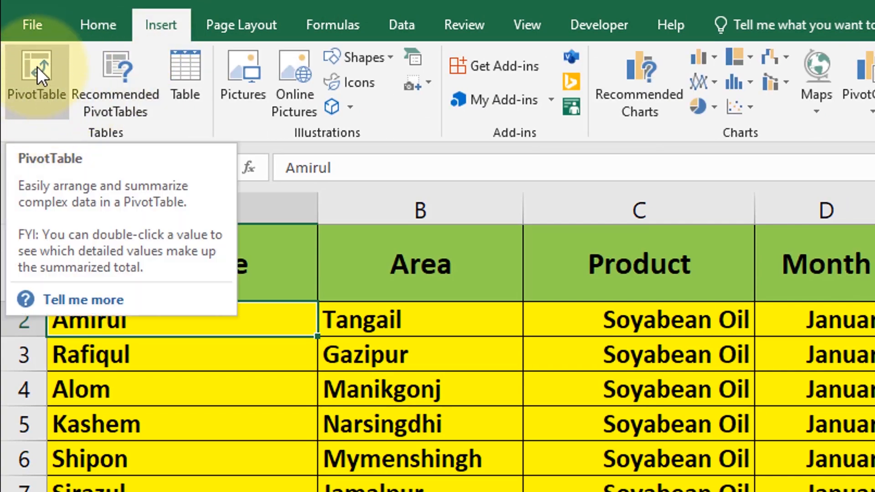
{"action": "left_click", "coordinate": [37, 66]}
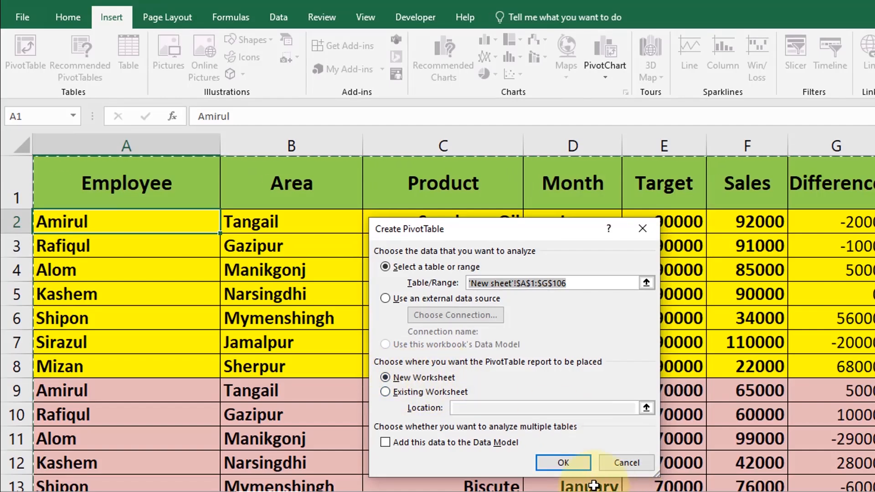
{"action": "left_click", "coordinate": [563, 463]}
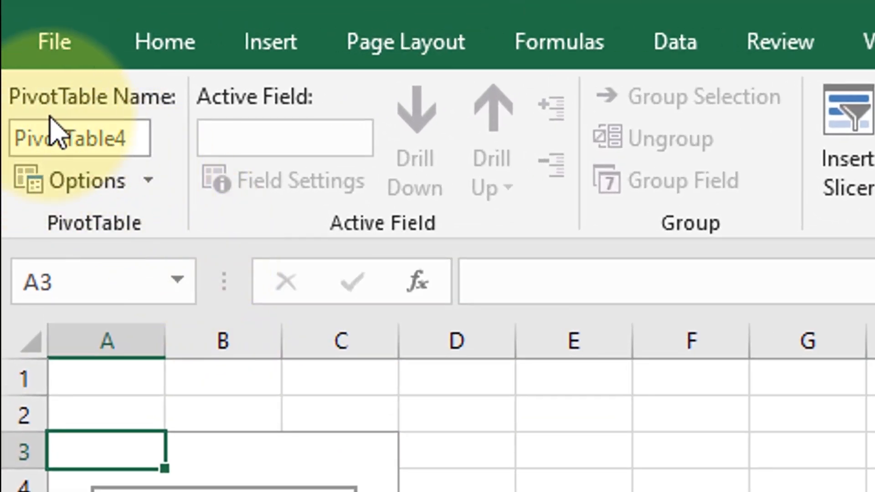
Step: Name the new pivot table Sales Position
{"action": "left_click", "coordinate": [149, 139]}
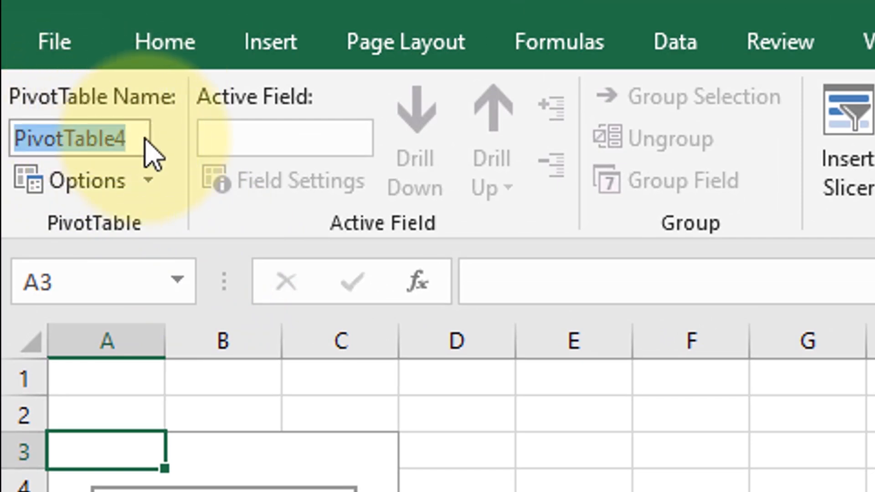
{"action": "type", "text": "Sales"}
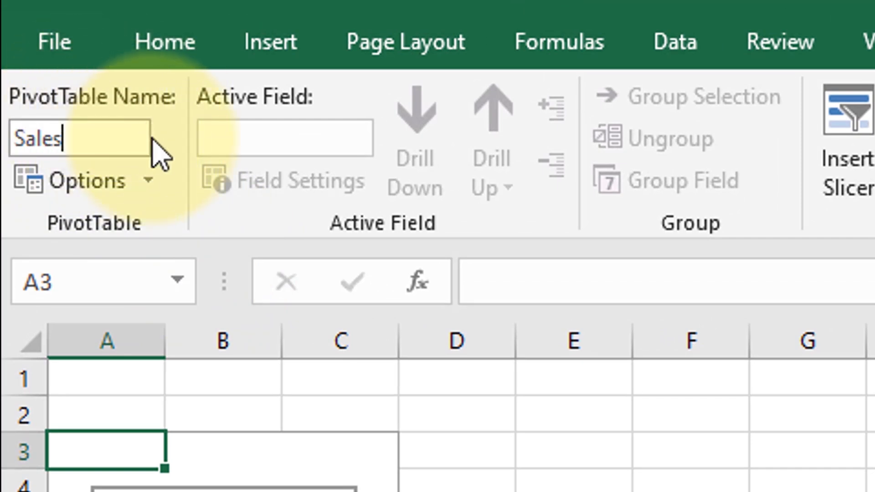
{"action": "type", "text": " Pos"}
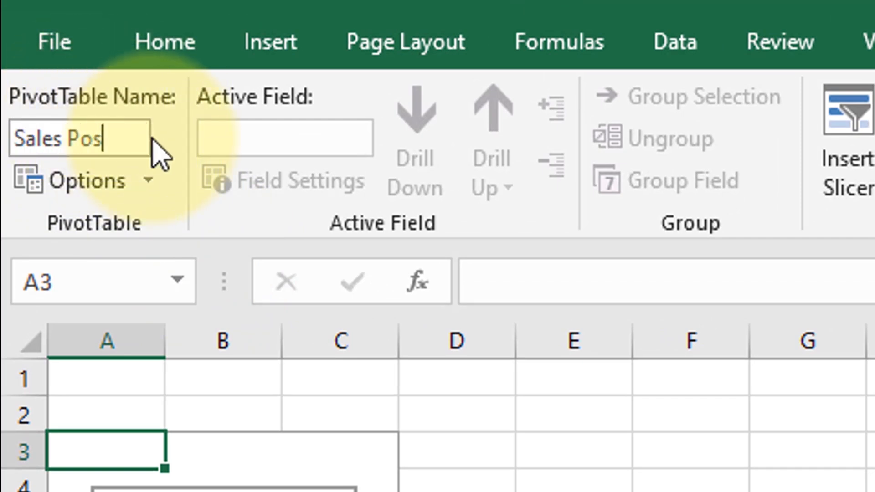
{"action": "type", "text": "ition"}
{"action": "left_click", "coordinate": [565, 491]}
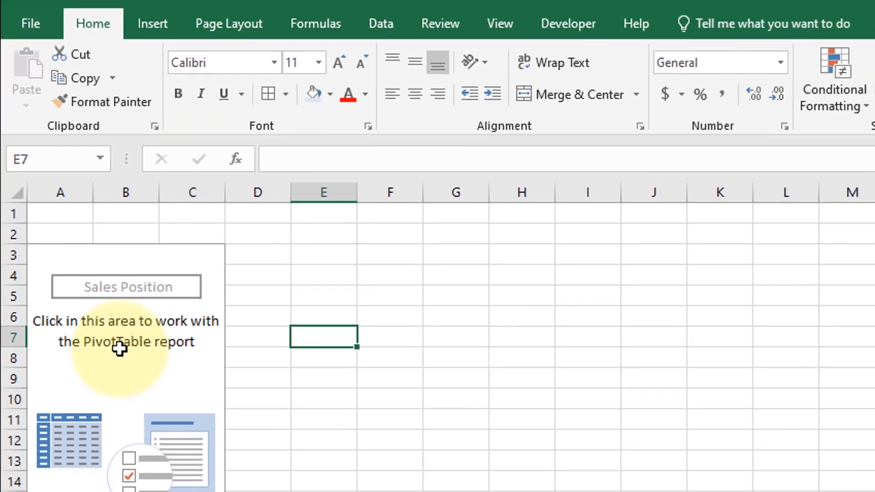
Step: Add the Employee and Area fields to the pivot table as report filters, with Employee first
{"action": "left_click", "coordinate": [115, 336]}
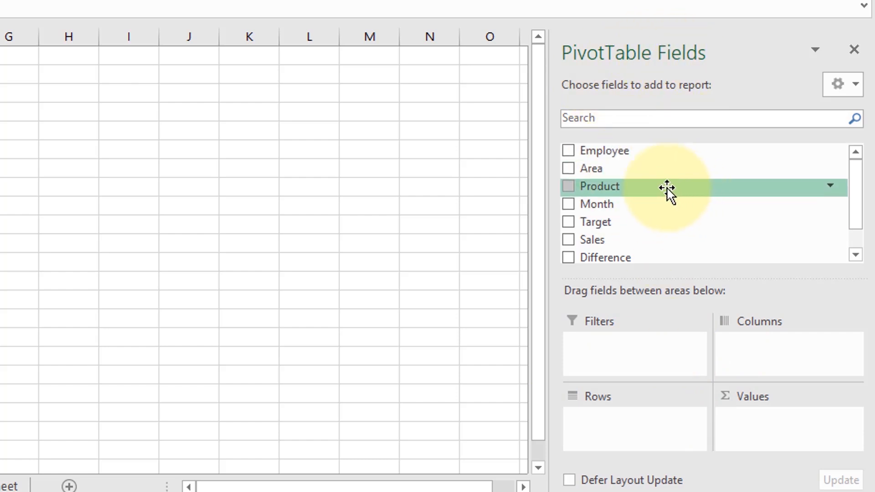
{"action": "scroll", "coordinate": [661, 188], "scroll_direction": "down", "scroll_amount": 1}
{"action": "scroll", "coordinate": [661, 188], "scroll_direction": "up", "scroll_amount": 1}
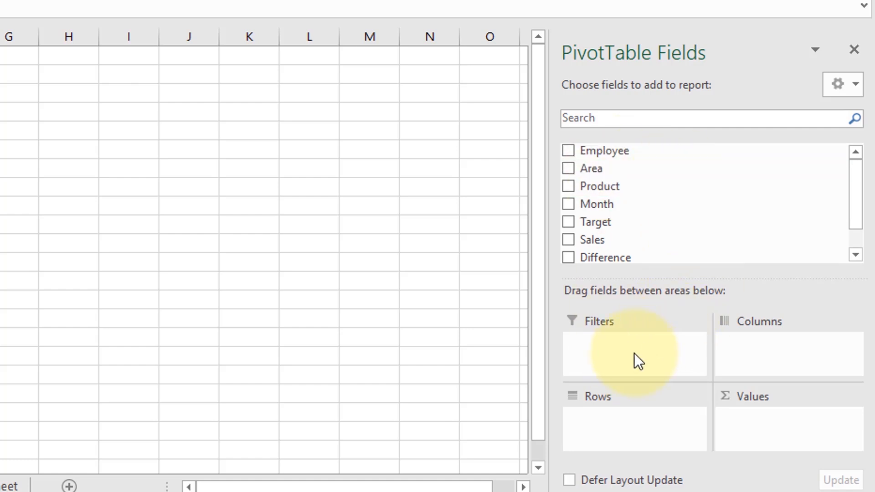
{"action": "left_click_drag", "start_coordinate": [617, 152], "coordinate": [590, 347]}
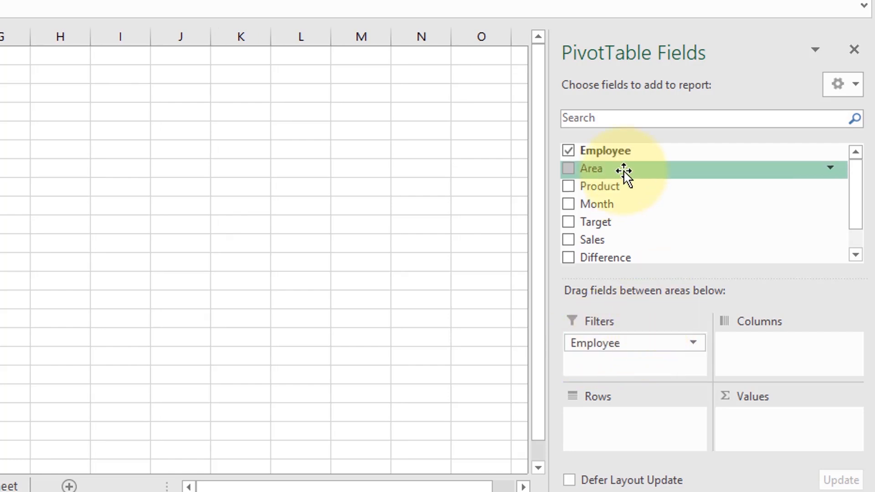
{"action": "left_click_drag", "start_coordinate": [624, 170], "coordinate": [631, 290]}
{"action": "left_click_drag", "start_coordinate": [589, 361], "coordinate": [584, 364]}
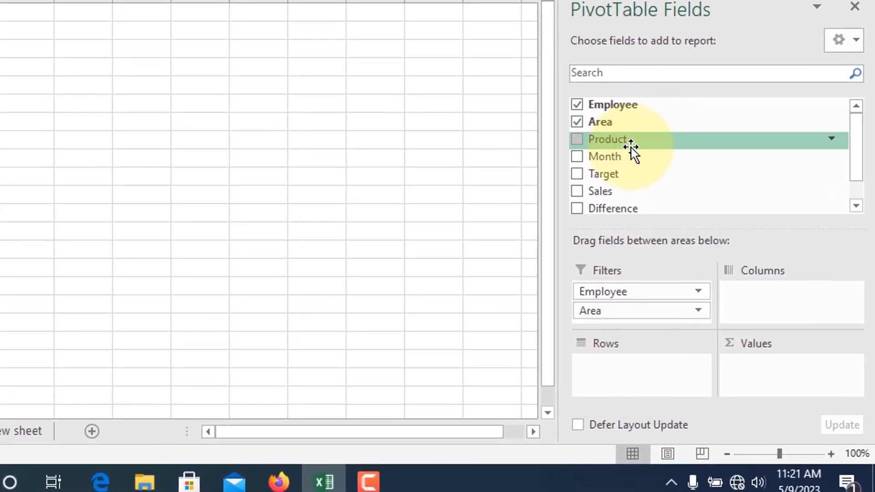
Step: Place the Product field in the pivot table's rows and the Month field in its columns
{"action": "left_click_drag", "start_coordinate": [634, 142], "coordinate": [653, 212]}
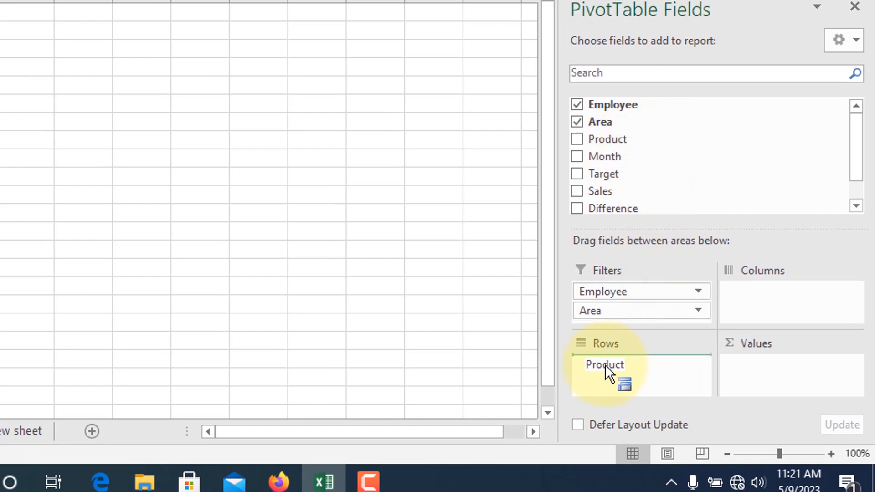
{"action": "left_click_drag", "start_coordinate": [605, 364], "coordinate": [601, 365]}
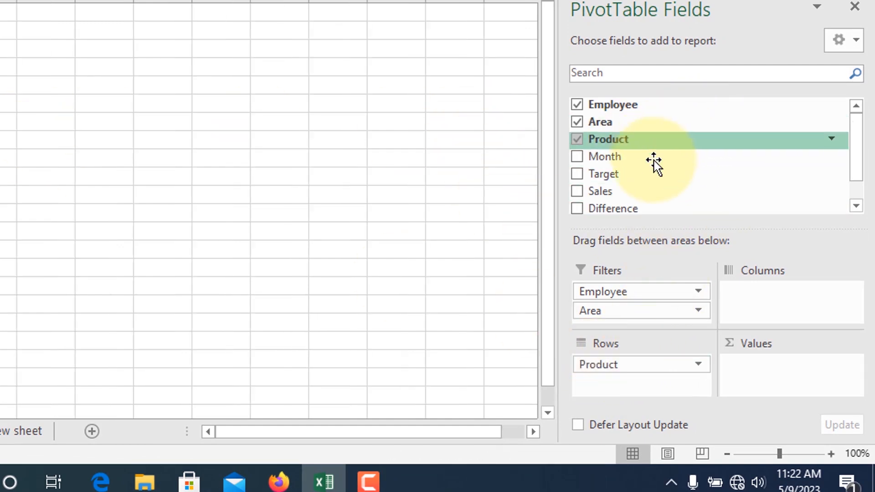
{"action": "left_click_drag", "start_coordinate": [652, 163], "coordinate": [754, 296]}
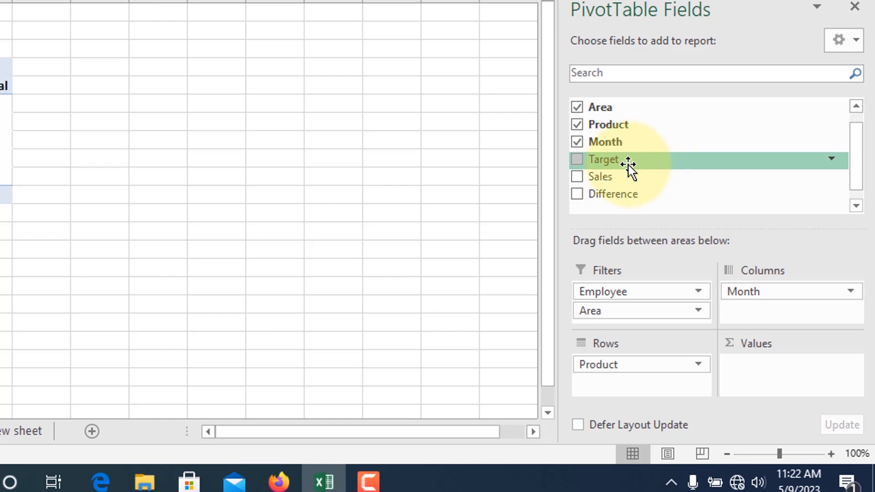
Step: Add the Target, Sales and Difference fields to the pivot table as summed values
{"action": "left_click_drag", "start_coordinate": [628, 164], "coordinate": [745, 360]}
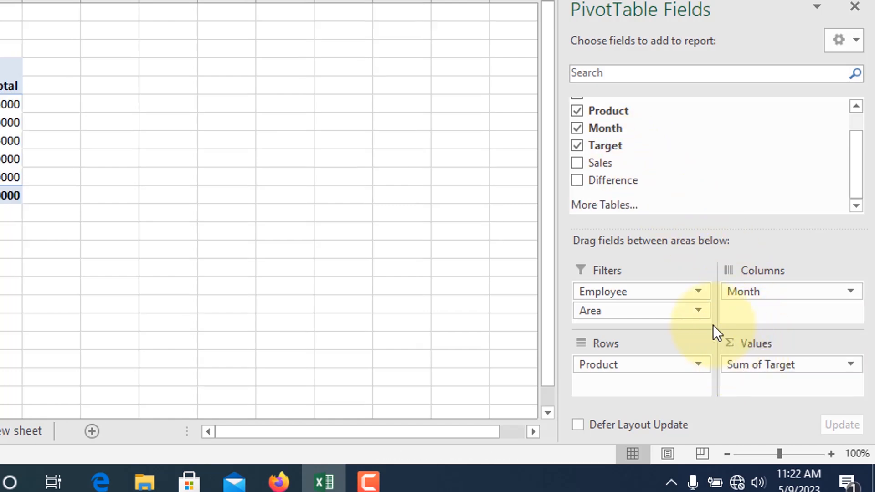
{"action": "left_click_drag", "start_coordinate": [643, 163], "coordinate": [750, 384]}
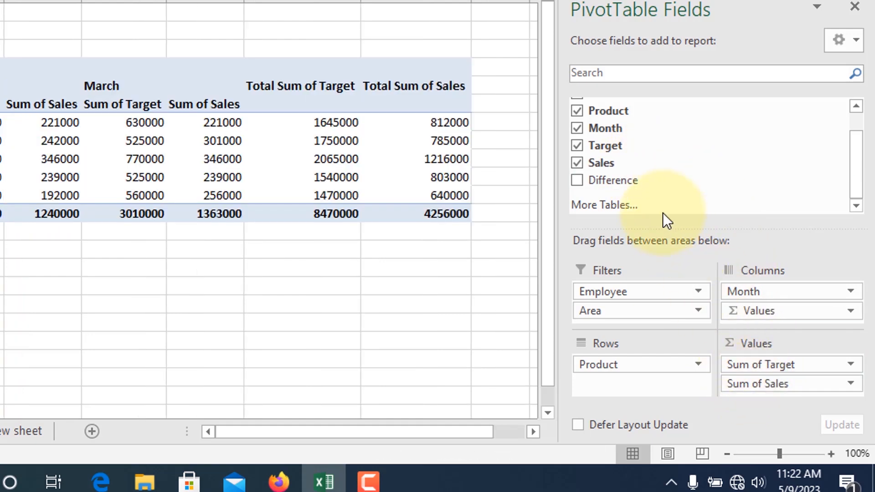
{"action": "left_click_drag", "start_coordinate": [645, 181], "coordinate": [741, 282]}
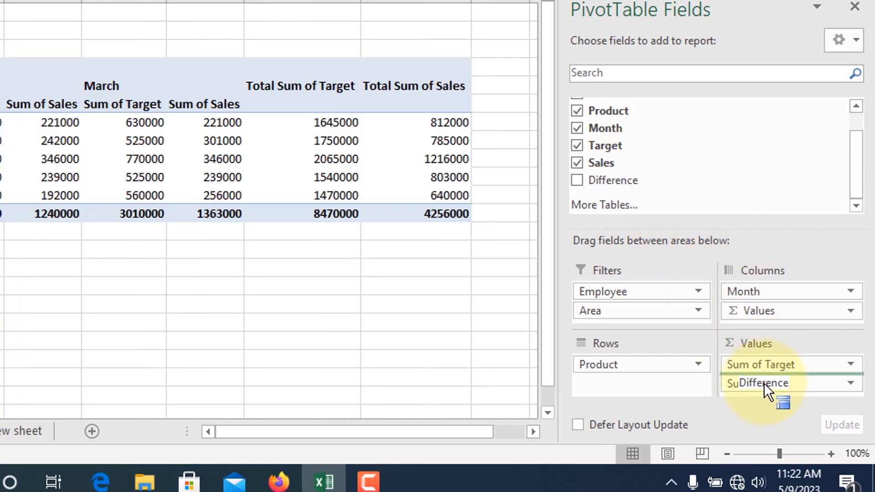
{"action": "left_click_drag", "start_coordinate": [764, 383], "coordinate": [761, 388]}
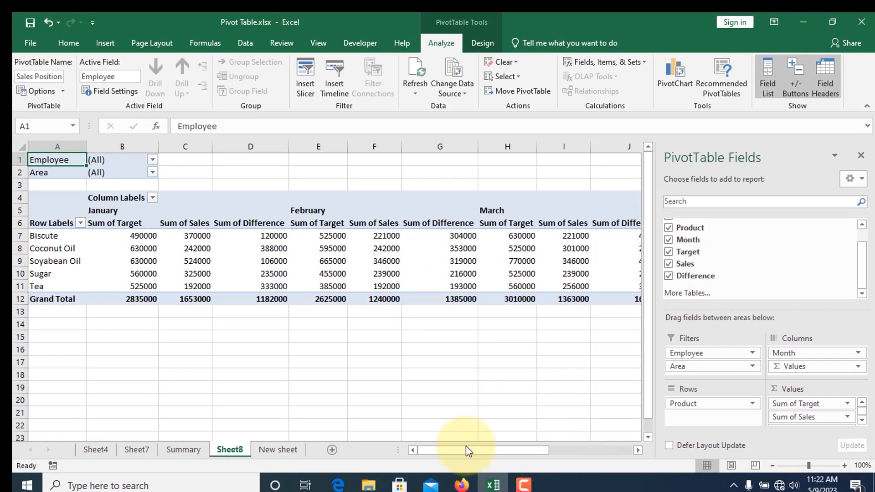
Step: Move the Values field from the pivot table's columns to its rows, below Product
{"action": "mouse_move", "coordinate": [465, 451]}
{"action": "left_mouse_down"}
{"action": "mouse_move", "coordinate": [587, 449]}
{"action": "mouse_move", "coordinate": [459, 447]}
{"action": "left_mouse_up"}
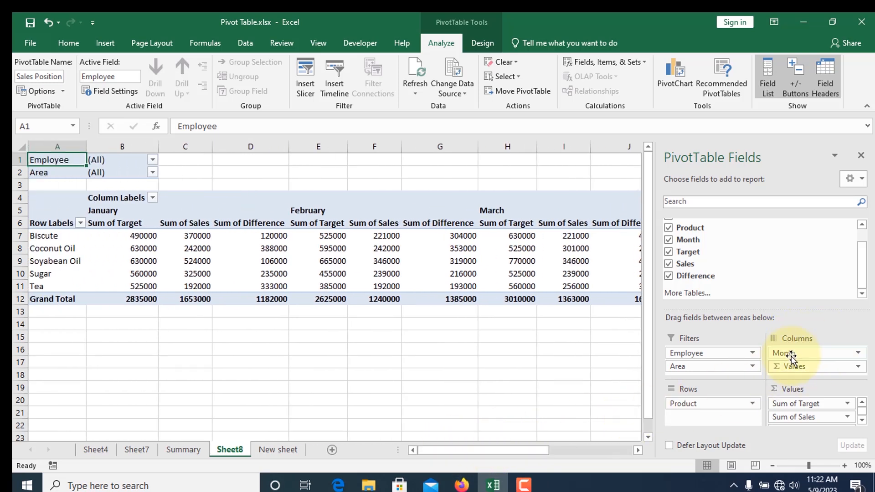
{"action": "left_click_drag", "start_coordinate": [810, 366], "coordinate": [813, 367]}
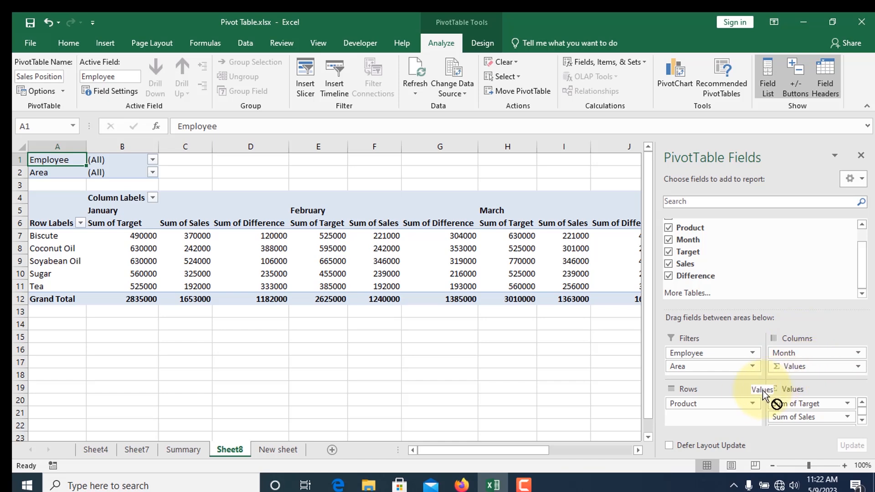
{"action": "left_click_drag", "start_coordinate": [762, 391], "coordinate": [679, 416]}
{"action": "scroll", "coordinate": [200, 279], "scroll_direction": "down", "scroll_amount": 1}
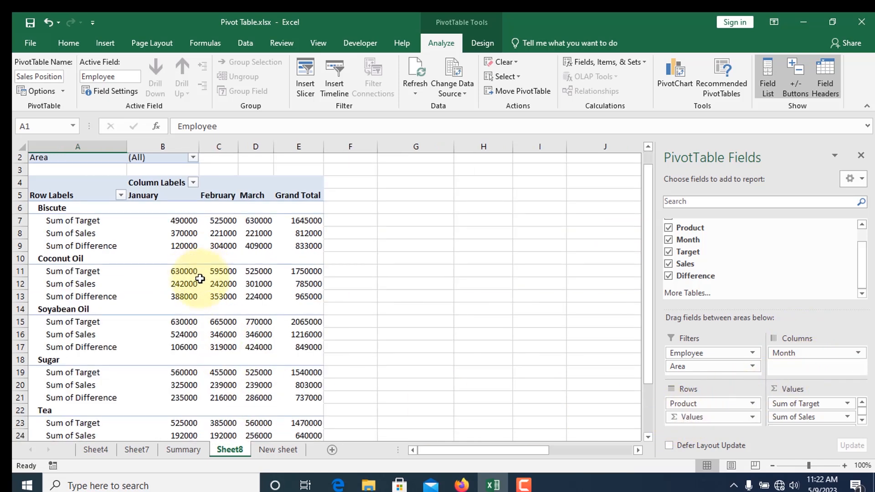
{"action": "scroll", "coordinate": [200, 279], "scroll_direction": "down", "scroll_amount": 5}
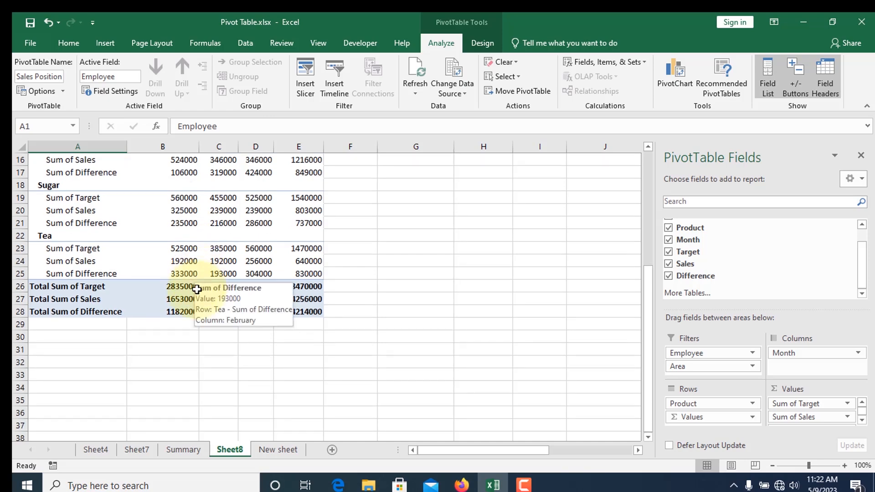
{"action": "scroll", "coordinate": [197, 290], "scroll_direction": "up", "scroll_amount": 5}
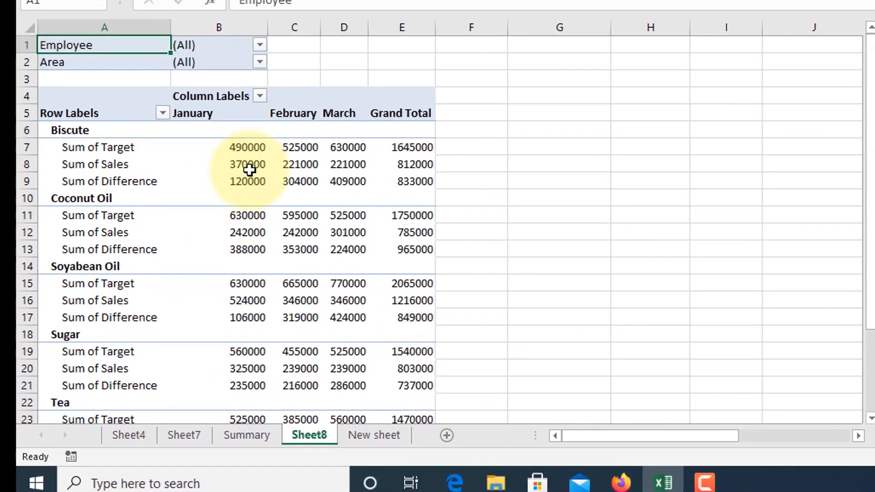
{"action": "scroll", "coordinate": [249, 169], "scroll_direction": "down", "scroll_amount": 6}
{"action": "scroll", "coordinate": [255, 237], "scroll_direction": "up", "scroll_amount": 6}
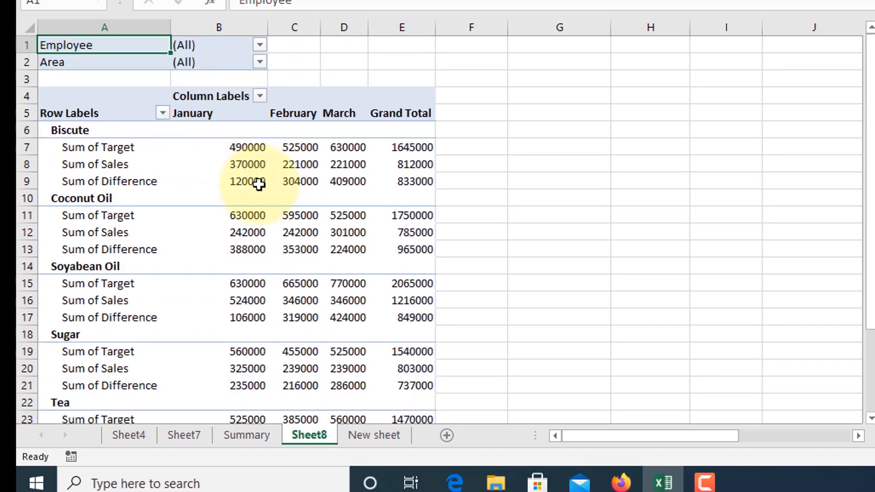
Step: Apply all borders to the pivot table range A4:E28 and to the Employee and Area filter cells A1:B2
{"action": "scroll", "coordinate": [273, 233], "scroll_direction": "down", "scroll_amount": 1}
{"action": "scroll", "coordinate": [273, 234], "scroll_direction": "down", "scroll_amount": 4}
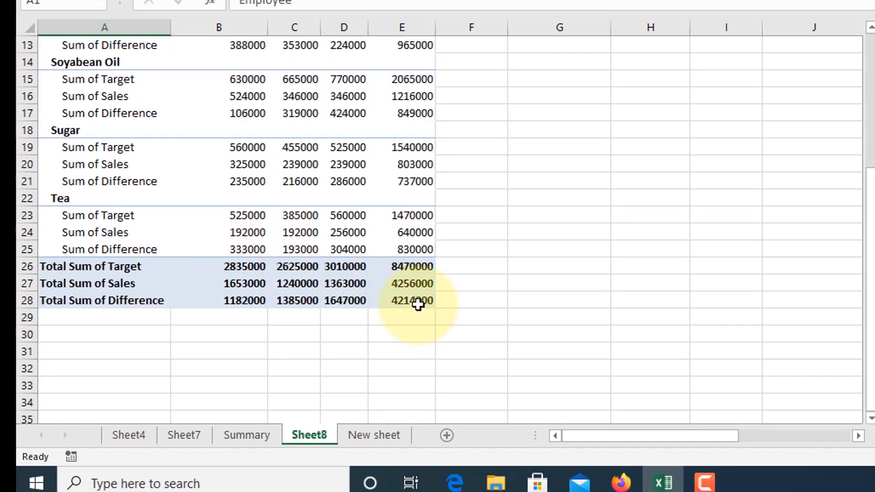
{"action": "left_click_drag", "start_coordinate": [418, 305], "coordinate": [63, 26]}
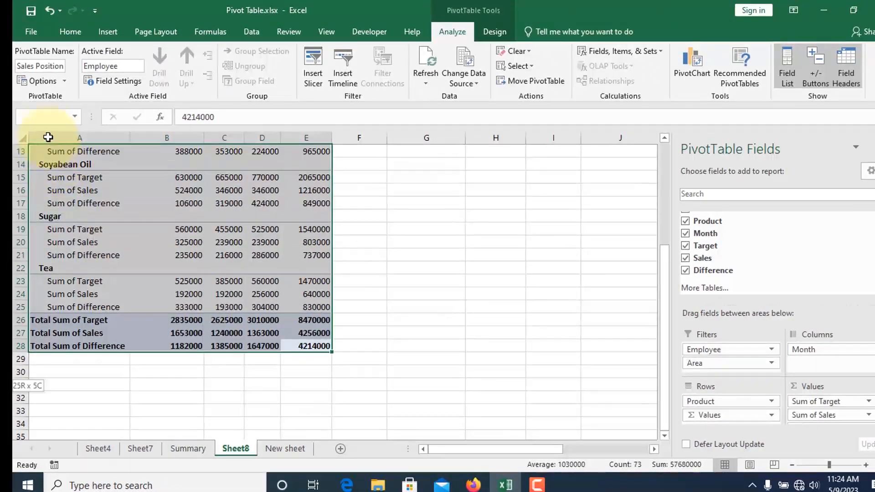
{"action": "mouse_move", "coordinate": [48, 137]}
{"action": "left_mouse_down"}
{"action": "mouse_move", "coordinate": [43, 131]}
{"action": "mouse_move", "coordinate": [43, 140]}
{"action": "left_mouse_up"}
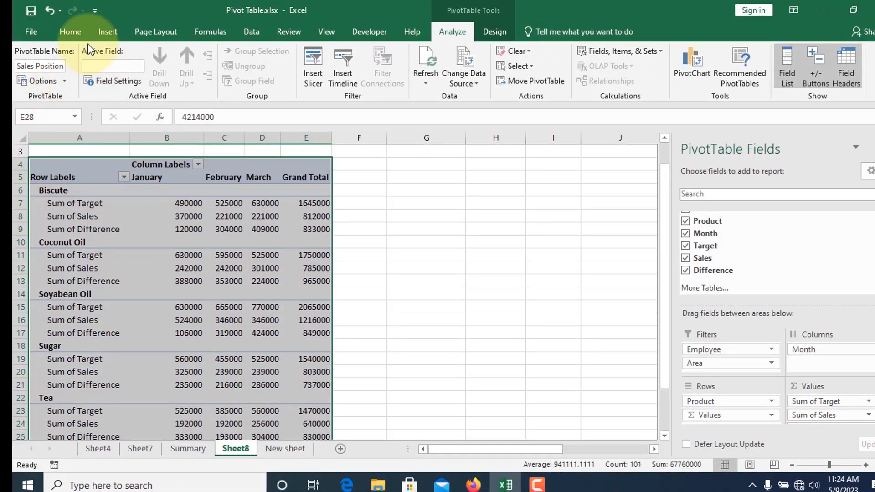
{"action": "left_click", "coordinate": [69, 32]}
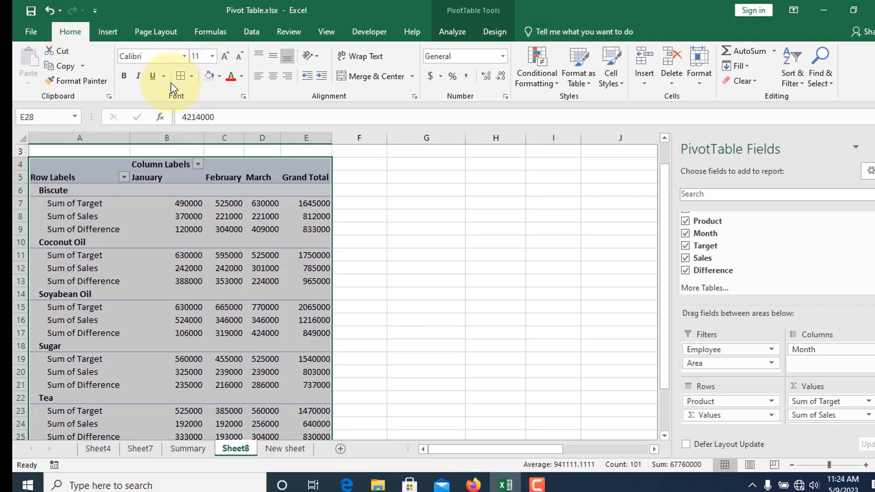
{"action": "left_click", "coordinate": [191, 76]}
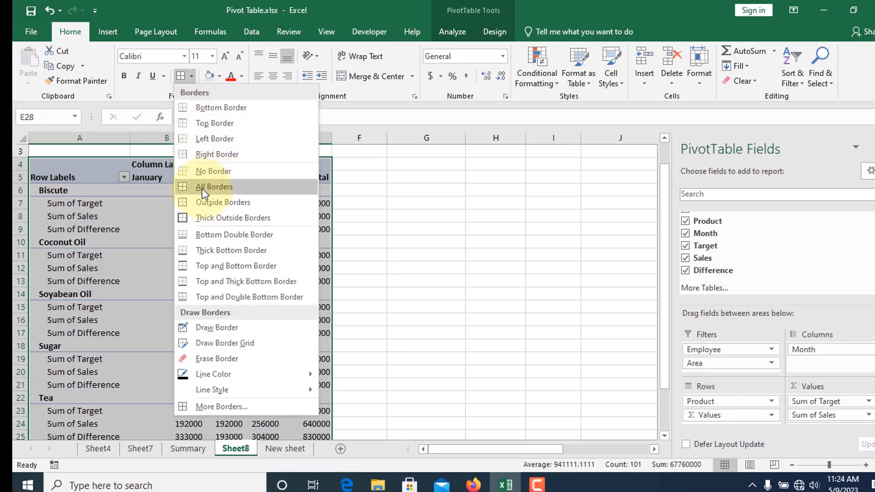
{"action": "left_click", "coordinate": [212, 187]}
{"action": "scroll", "coordinate": [166, 214], "scroll_direction": "up", "scroll_amount": 5}
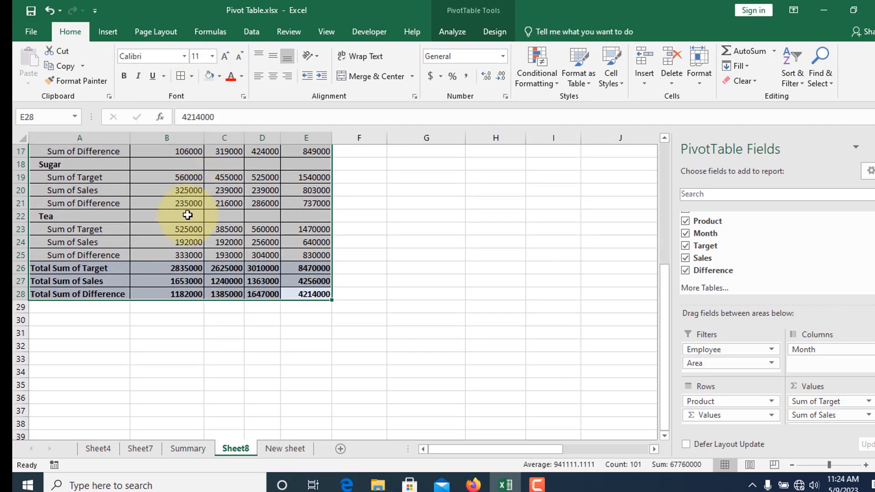
{"action": "left_click", "coordinate": [342, 169]}
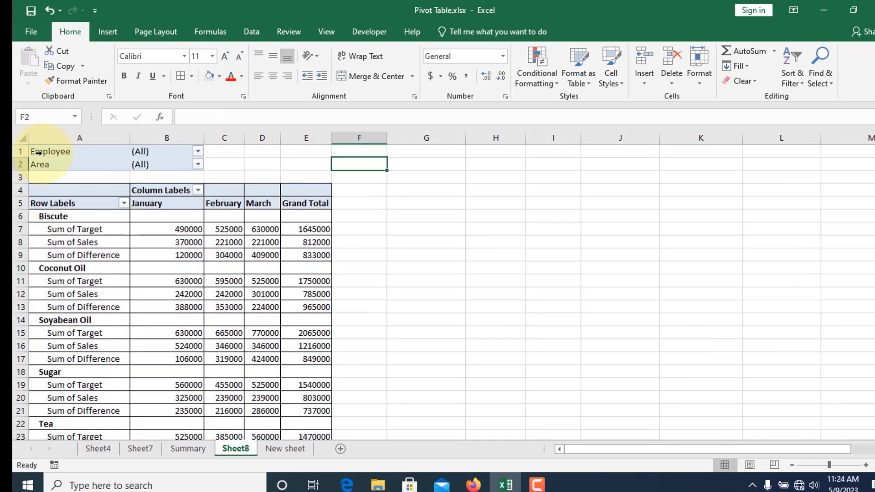
{"action": "left_click_drag", "start_coordinate": [179, 166], "coordinate": [96, 148]}
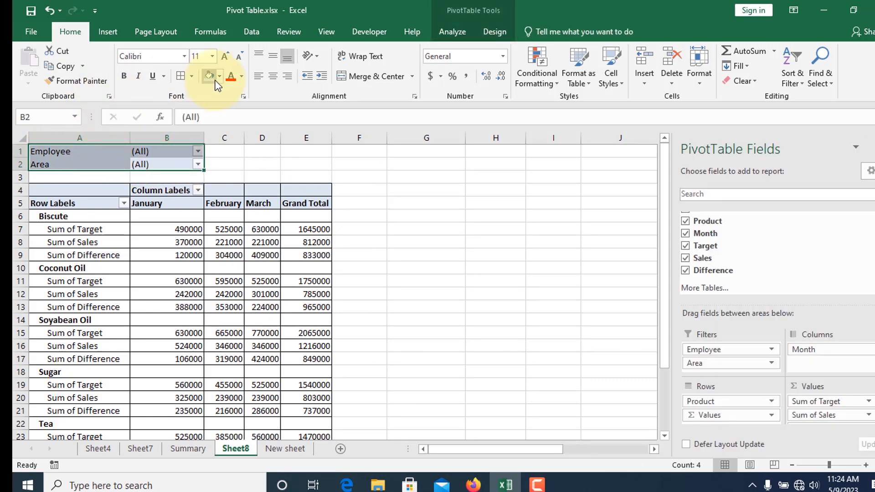
{"action": "left_click", "coordinate": [407, 244]}
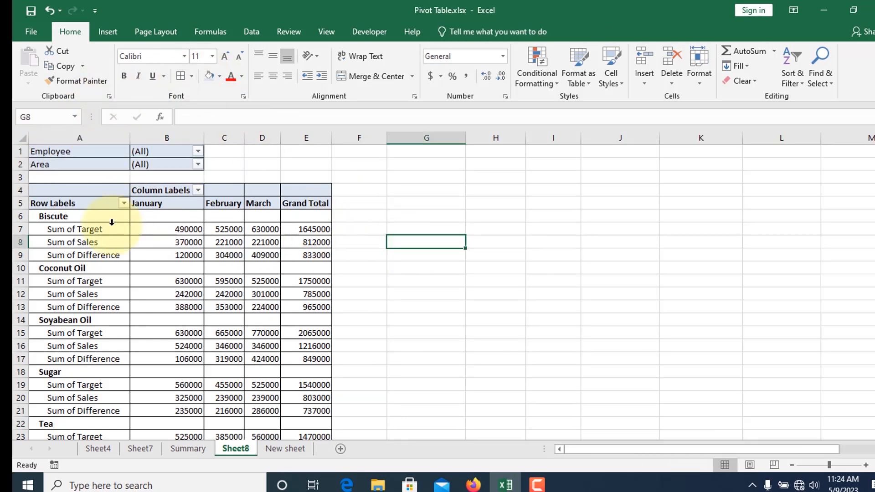
Step: Format the pivot table with the Dark Teal pivot style from the Dark group
{"action": "left_click", "coordinate": [113, 218]}
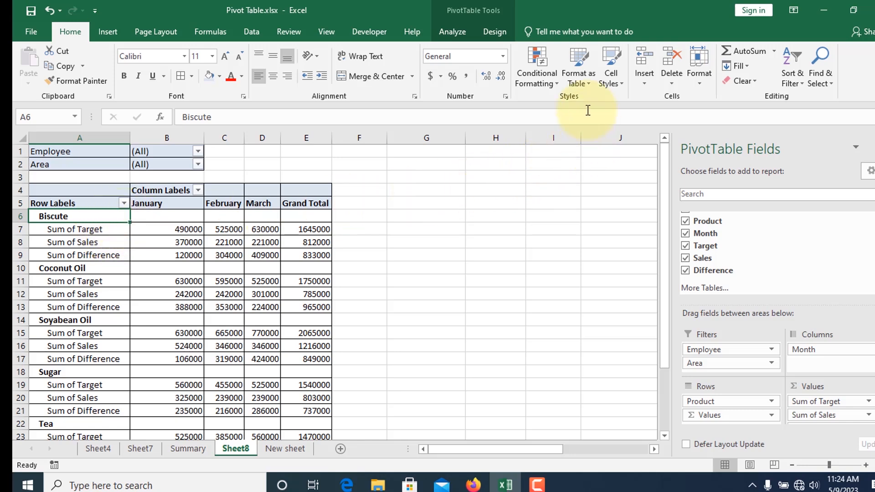
{"action": "left_click", "coordinate": [577, 65]}
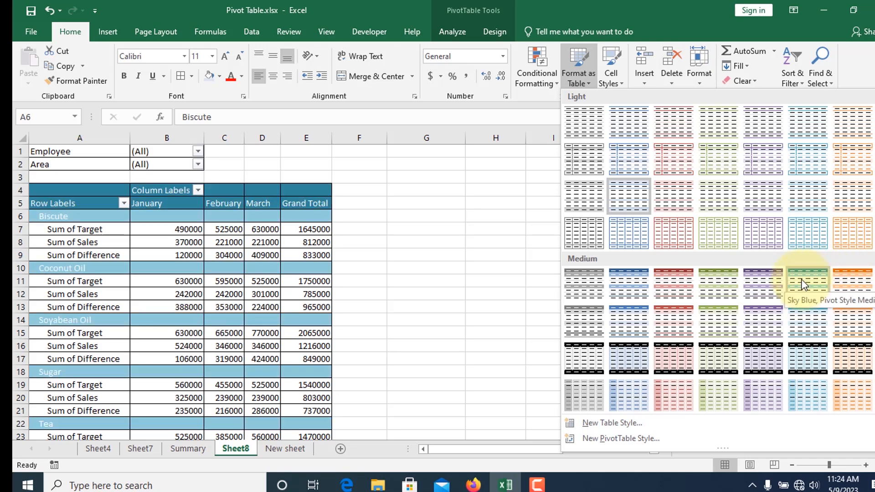
{"action": "scroll", "coordinate": [810, 281], "scroll_direction": "down", "scroll_amount": 3}
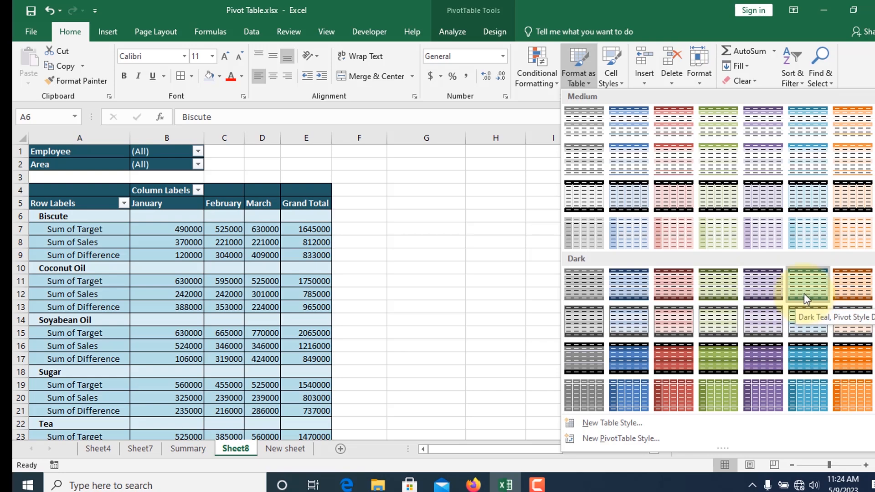
{"action": "left_click", "coordinate": [803, 296]}
{"action": "scroll", "coordinate": [208, 295], "scroll_direction": "down", "scroll_amount": 3}
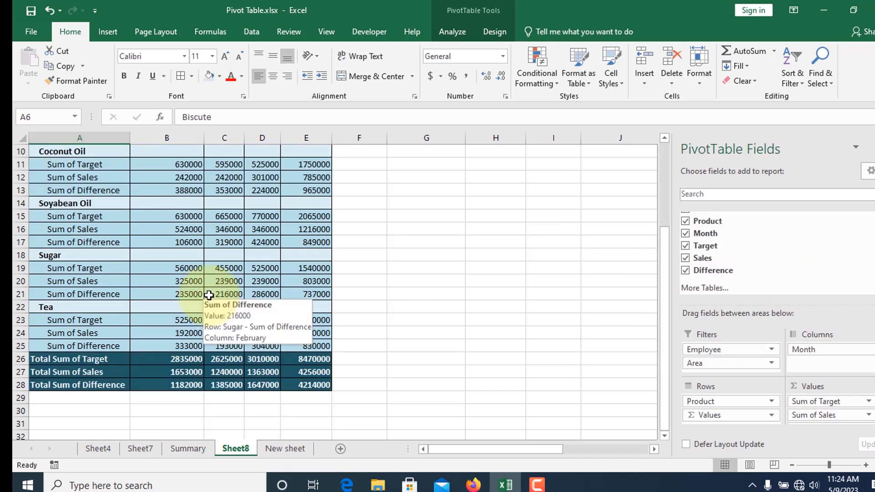
{"action": "scroll", "coordinate": [209, 295], "scroll_direction": "up", "scroll_amount": 1}
{"action": "scroll", "coordinate": [270, 283], "scroll_direction": "up", "scroll_amount": 1}
{"action": "scroll", "coordinate": [271, 283], "scroll_direction": "up", "scroll_amount": 1}
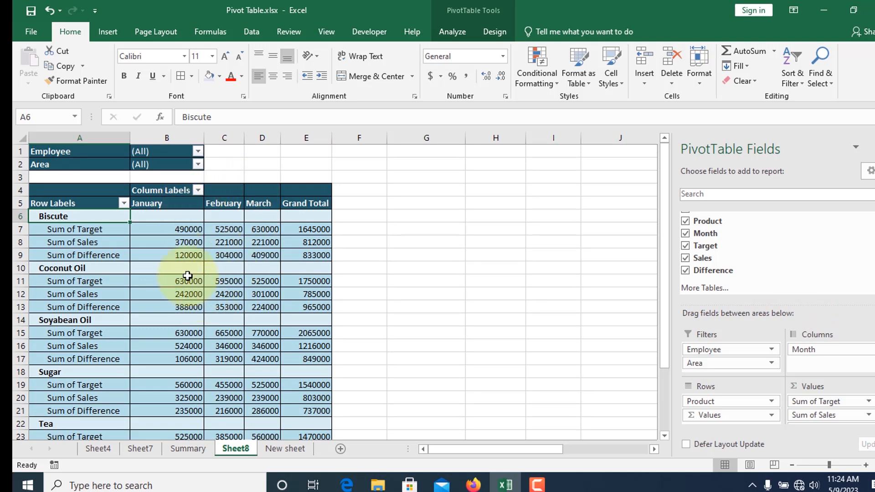
Step: Filter the pivot table to the first listed employee with multiple item selection enabled, and review that employee's figures
{"action": "mouse_move", "coordinate": [178, 252]}
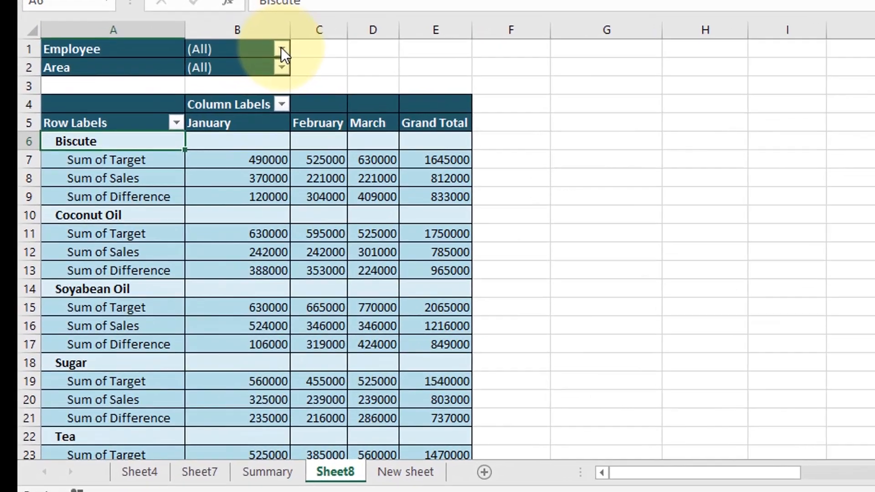
{"action": "left_click", "coordinate": [198, 151]}
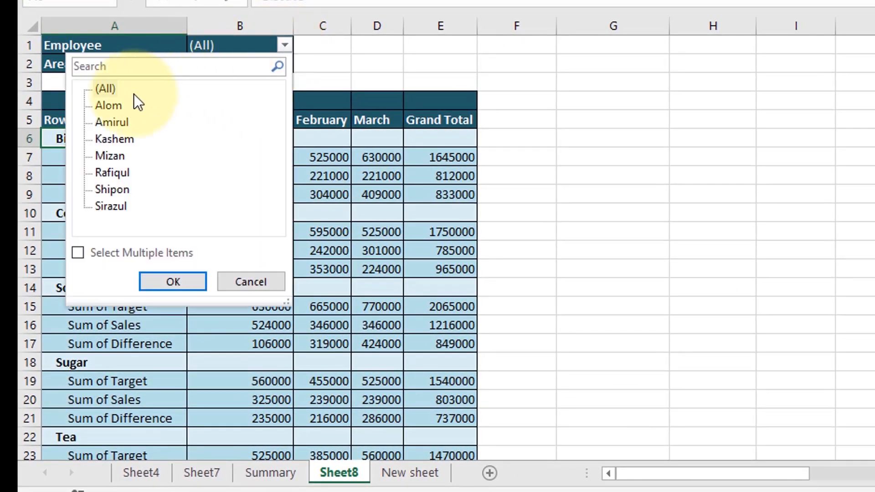
{"action": "left_click", "coordinate": [87, 104]}
{"action": "left_click", "coordinate": [77, 253]}
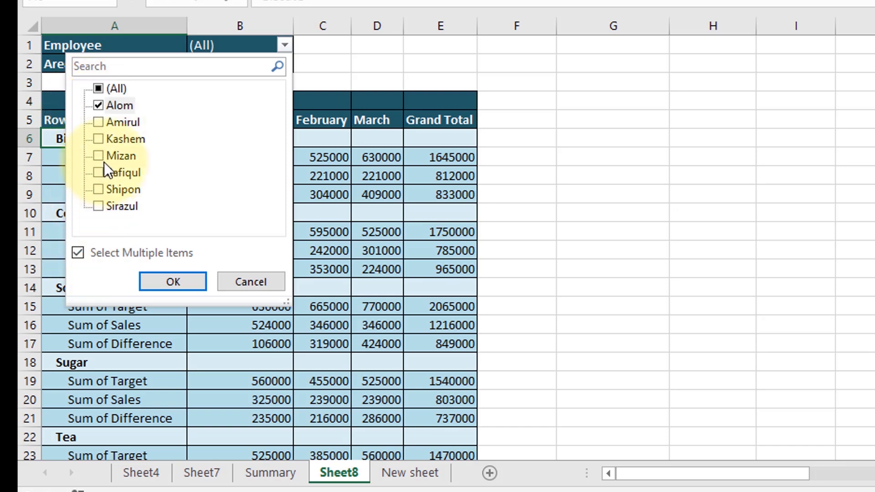
{"action": "left_click", "coordinate": [174, 279]}
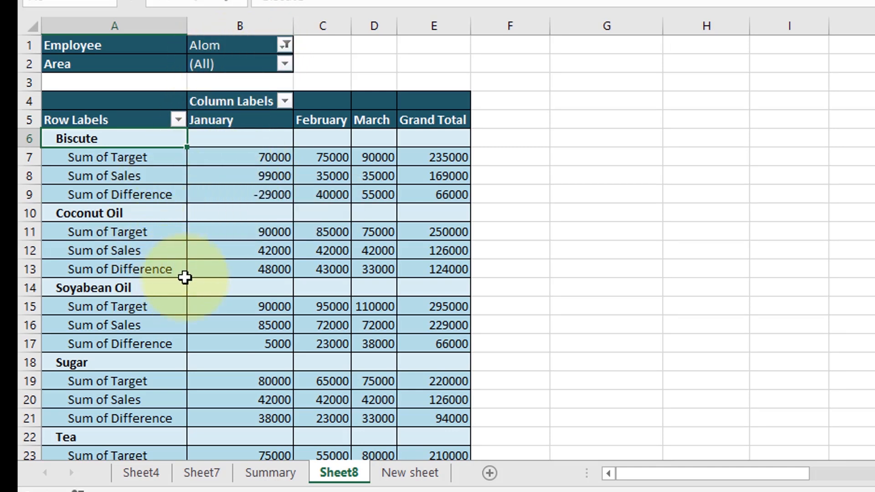
{"action": "mouse_move", "coordinate": [254, 241]}
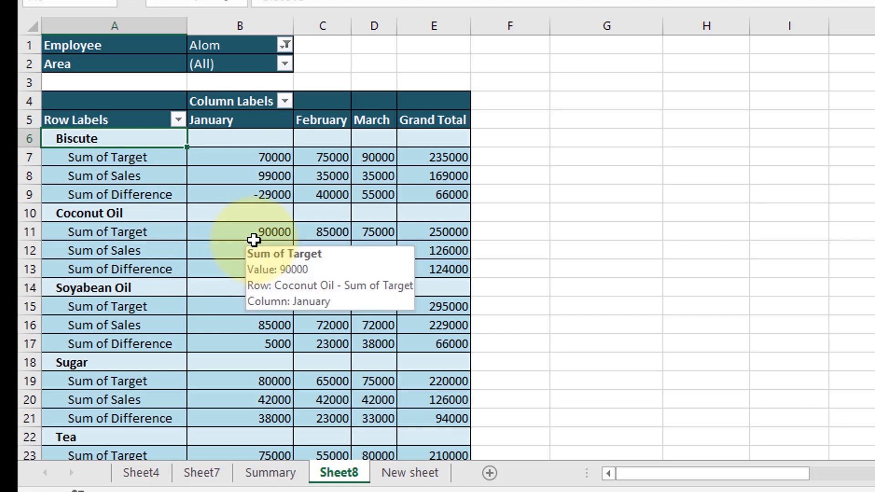
{"action": "scroll", "coordinate": [254, 241], "scroll_direction": "down", "scroll_amount": 2}
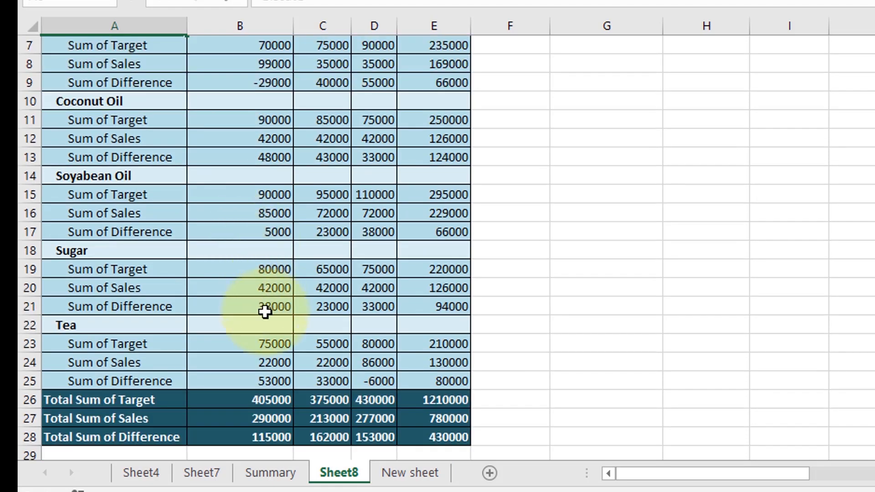
{"action": "scroll", "coordinate": [255, 285], "scroll_direction": "up", "scroll_amount": 2}
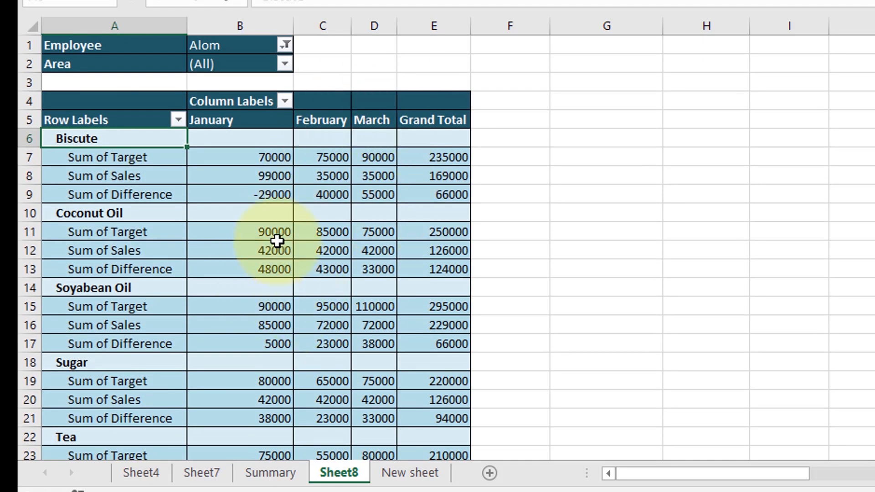
{"action": "scroll", "coordinate": [256, 240], "scroll_direction": "down", "scroll_amount": 3}
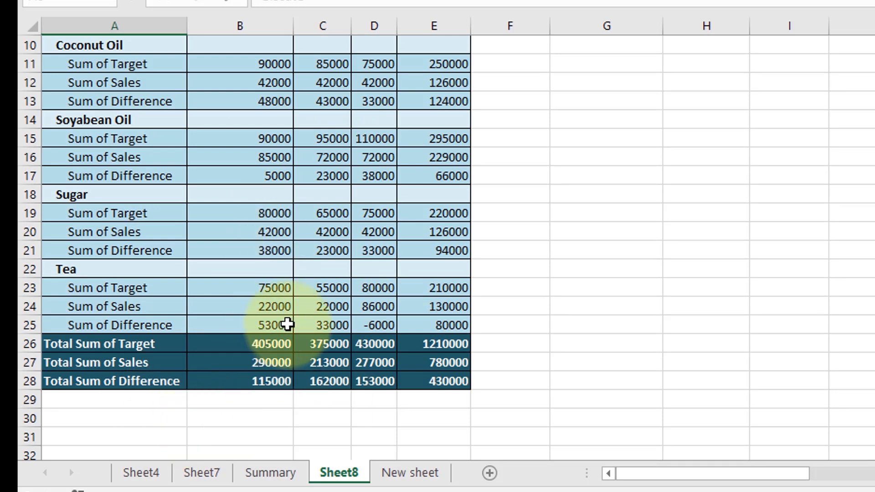
{"action": "scroll", "coordinate": [289, 322], "scroll_direction": "up", "scroll_amount": 3}
Step: Reset the Employee filter to include all employees
{"action": "left_click", "coordinate": [285, 45]}
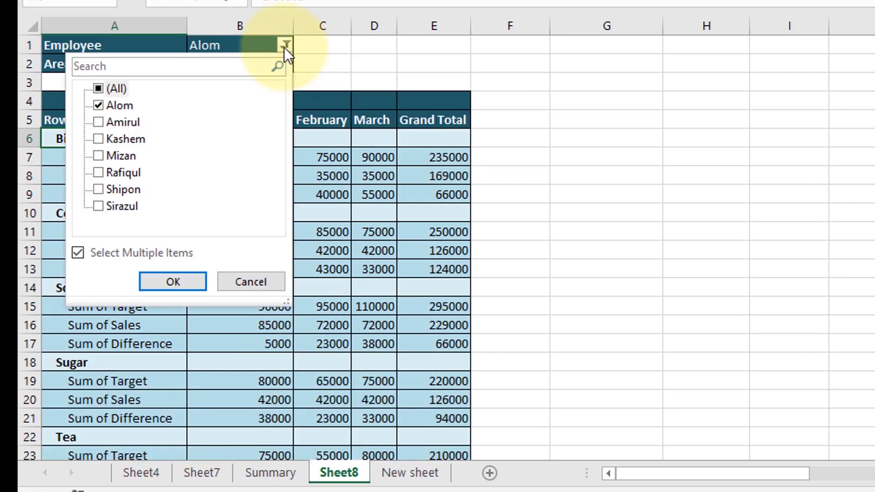
{"action": "left_click", "coordinate": [97, 87]}
{"action": "left_click", "coordinate": [172, 282]}
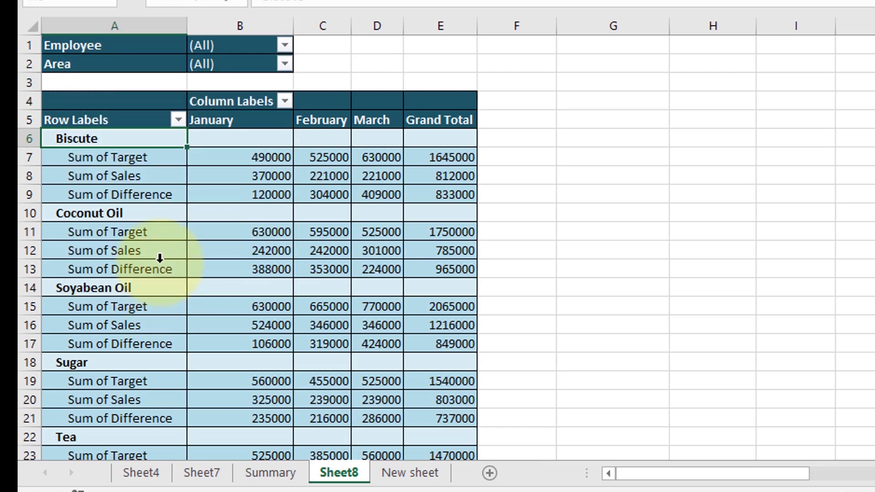
Step: Filter the pivot table to the Sherpur area with multiple item selection enabled, and review its figures
{"action": "left_click", "coordinate": [285, 65]}
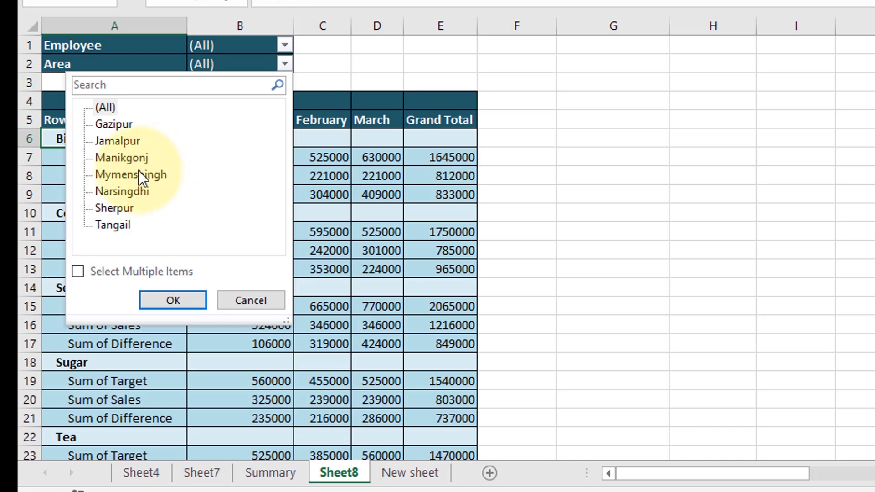
{"action": "left_click", "coordinate": [111, 206]}
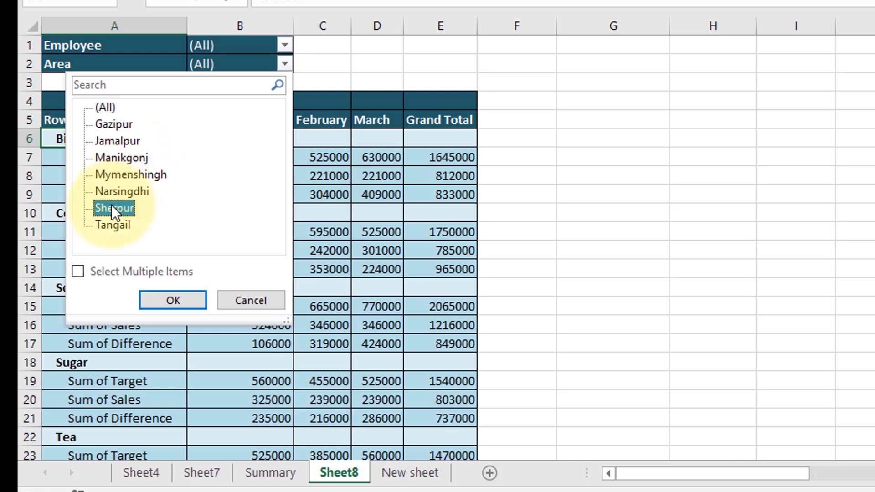
{"action": "left_click", "coordinate": [79, 273]}
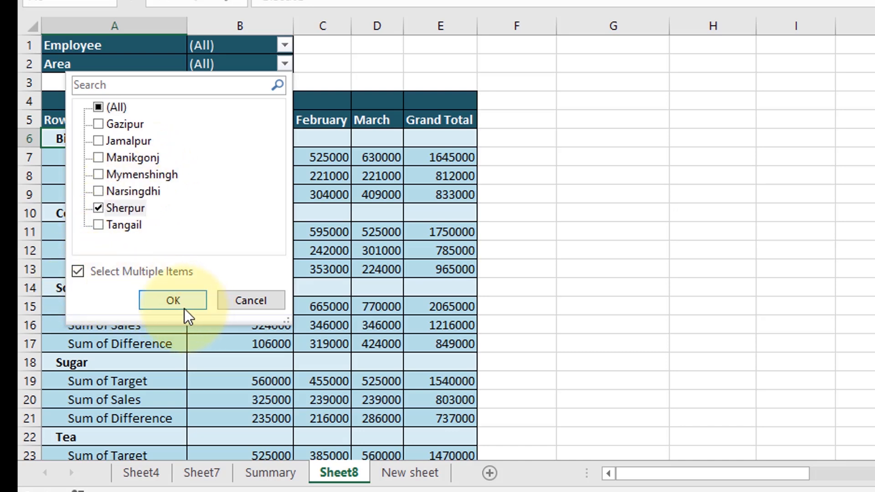
{"action": "left_click", "coordinate": [173, 301]}
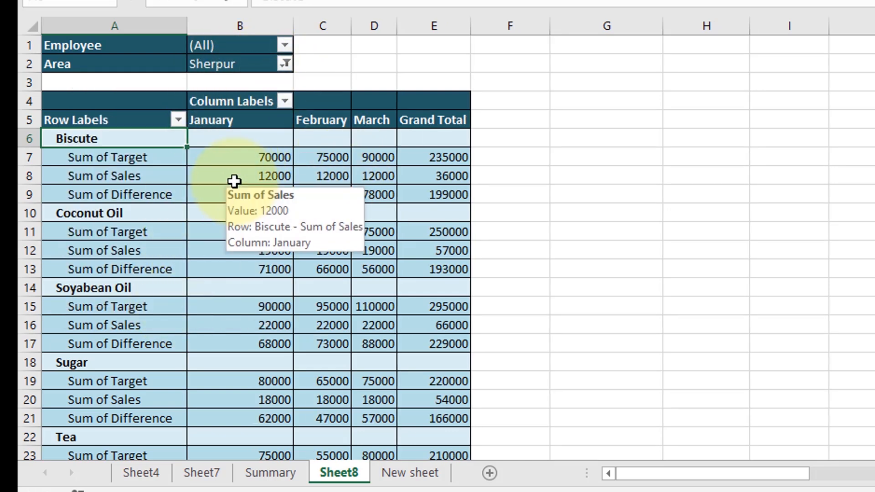
{"action": "scroll", "coordinate": [234, 182], "scroll_direction": "down", "scroll_amount": 2}
{"action": "scroll", "coordinate": [233, 182], "scroll_direction": "down", "scroll_amount": 2}
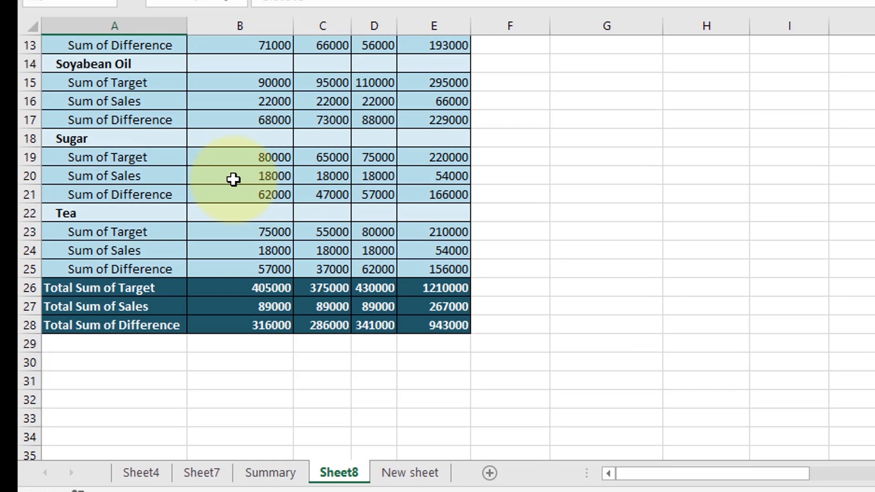
Step: Examine the Biscute target for January, February, March and the grand total in the Sherpur-filtered pivot table
{"action": "scroll", "coordinate": [234, 182], "scroll_direction": "up", "scroll_amount": 3}
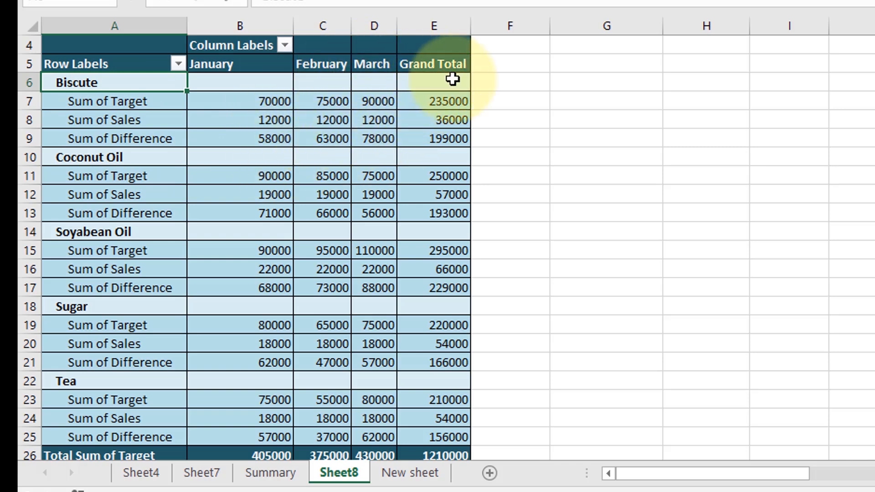
{"action": "mouse_move", "coordinate": [226, 101]}
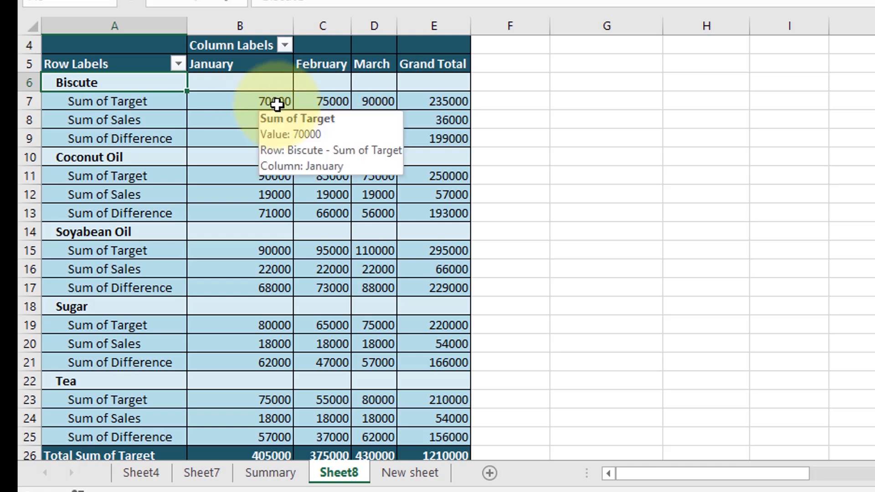
{"action": "scroll", "coordinate": [255, 102], "scroll_direction": "up", "scroll_amount": 1}
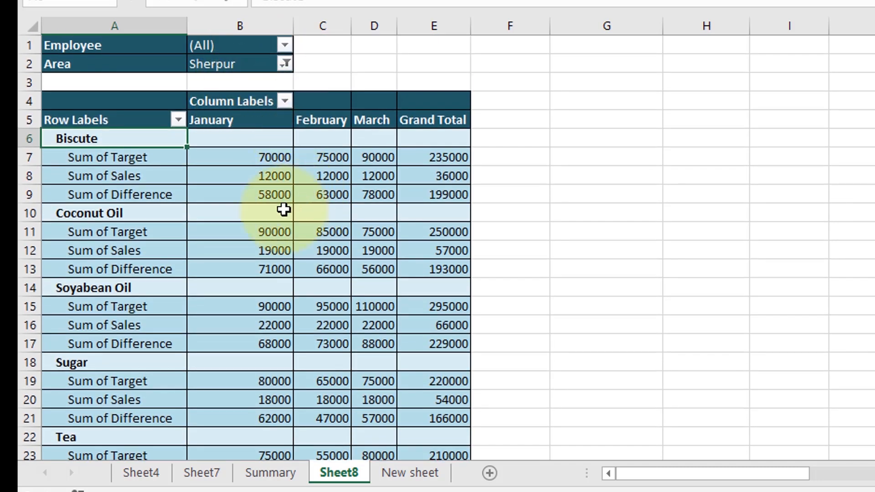
{"action": "left_click", "coordinate": [262, 161]}
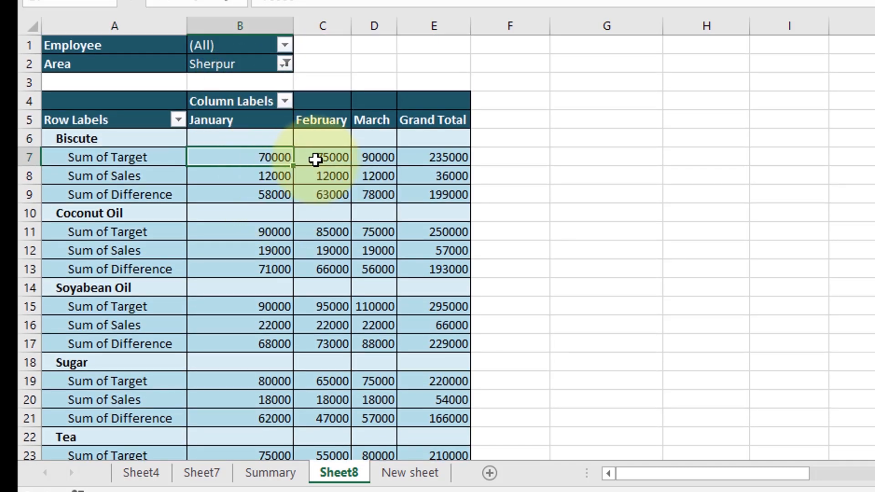
{"action": "left_click", "coordinate": [332, 159]}
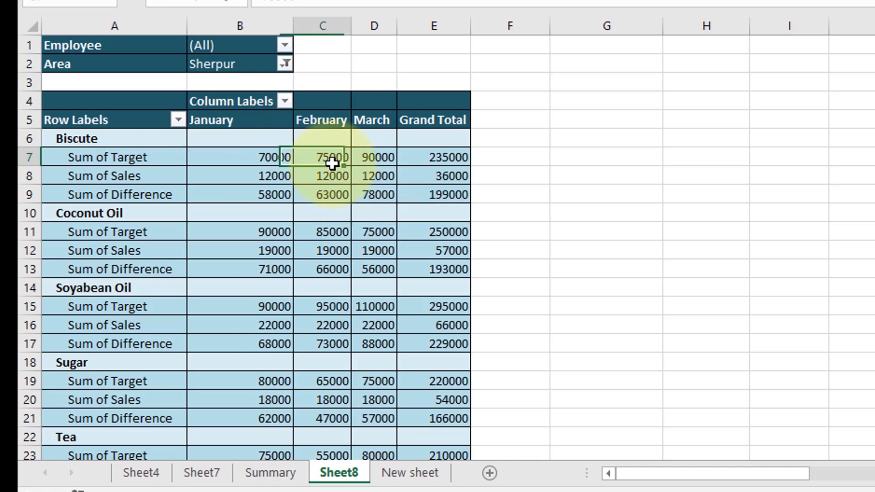
{"action": "left_click", "coordinate": [378, 159]}
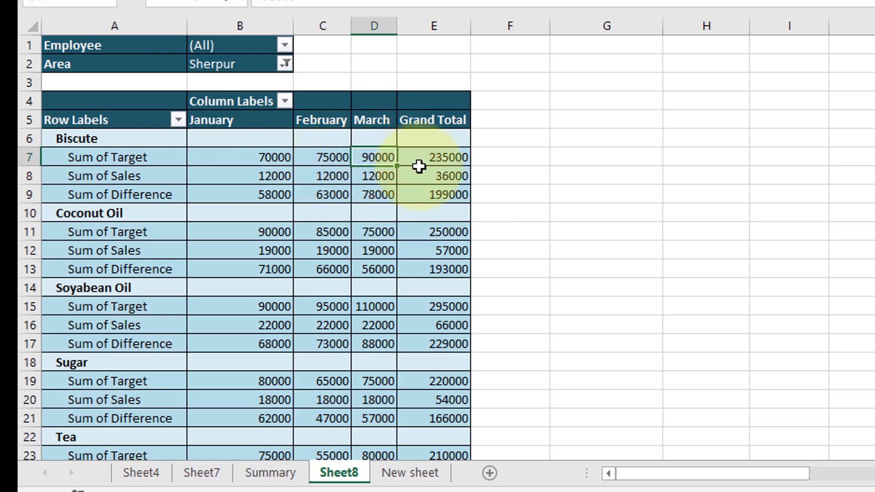
{"action": "left_click", "coordinate": [467, 158]}
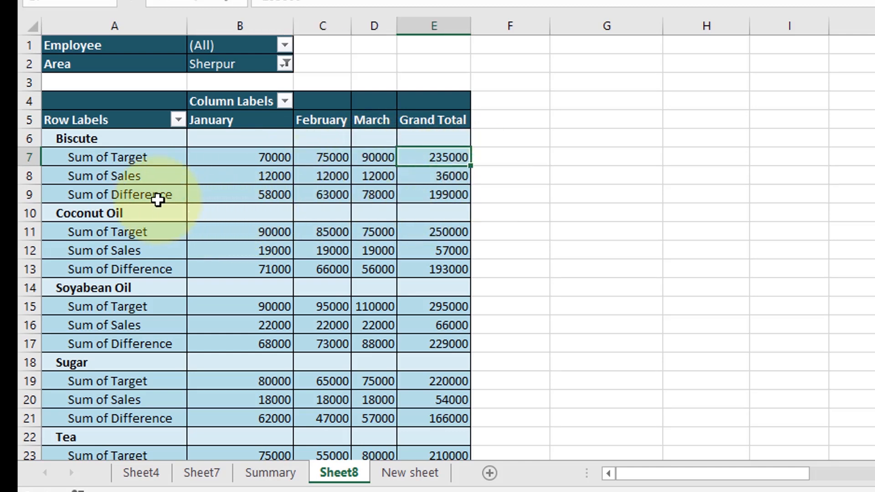
Step: Examine the Biscute sales and difference for each month and the grand total
{"action": "left_click", "coordinate": [275, 179]}
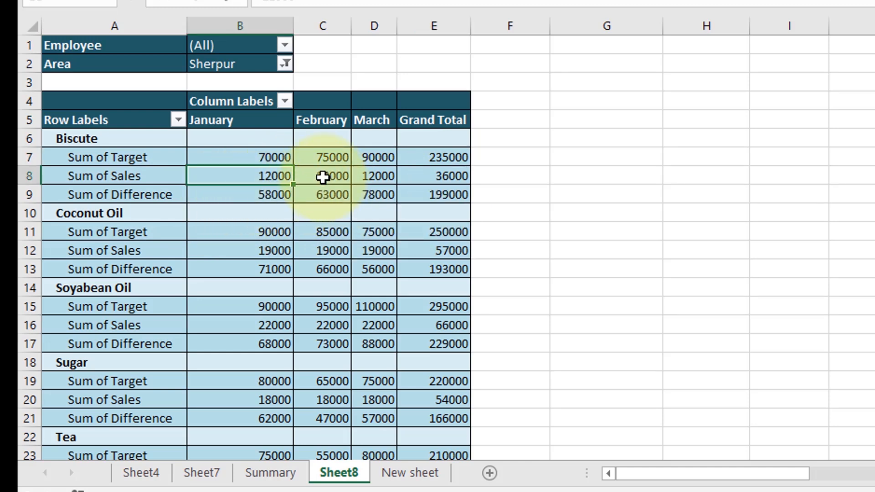
{"action": "left_click", "coordinate": [331, 178]}
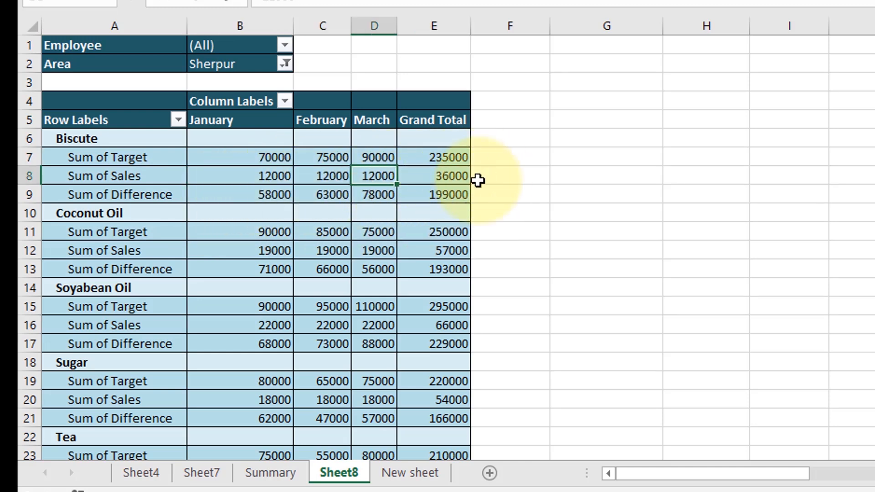
{"action": "left_click", "coordinate": [437, 176]}
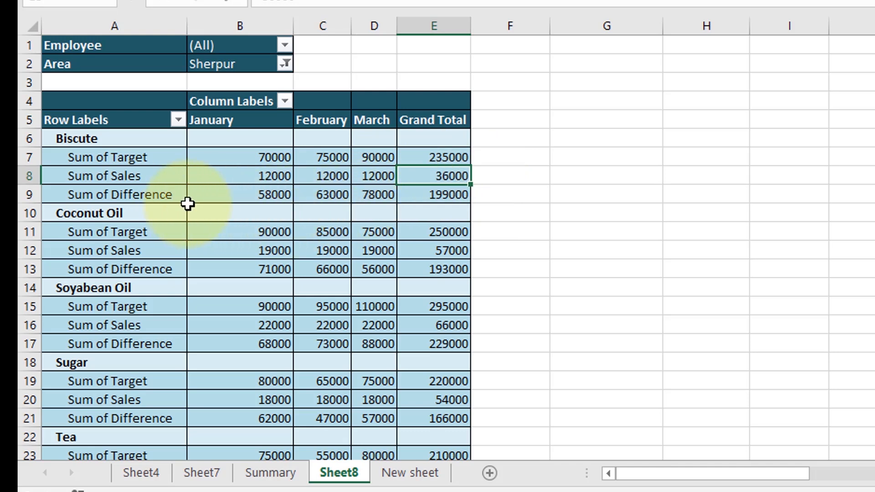
{"action": "left_click", "coordinate": [283, 194]}
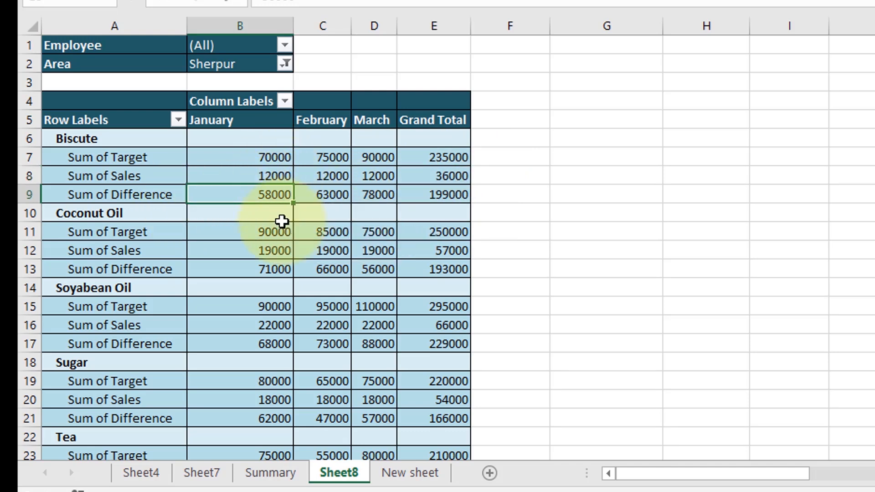
{"action": "left_click", "coordinate": [334, 194]}
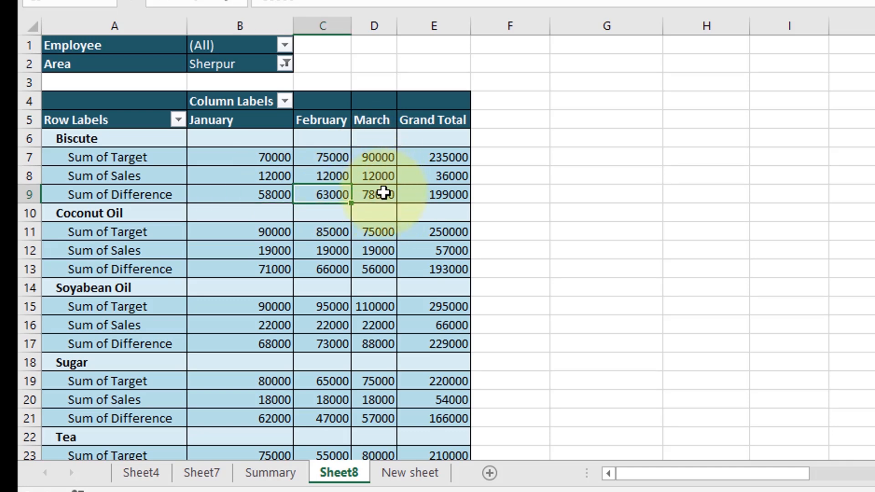
{"action": "left_click", "coordinate": [381, 195]}
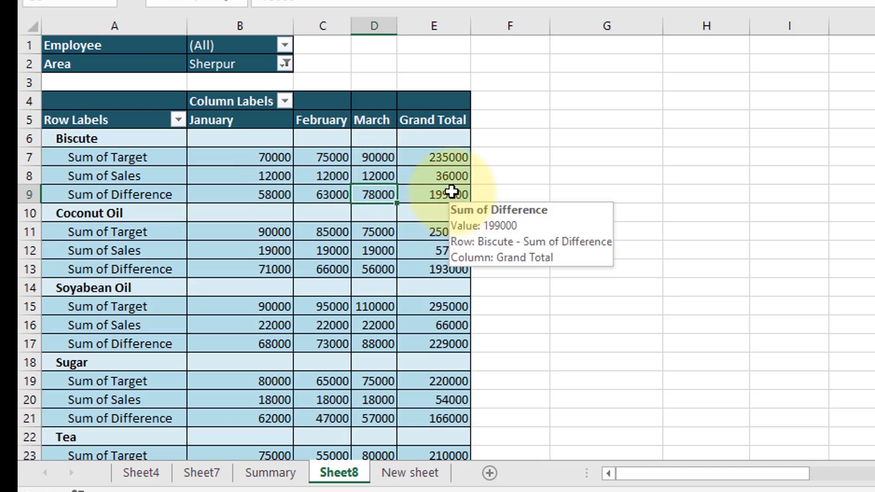
{"action": "left_click", "coordinate": [437, 195]}
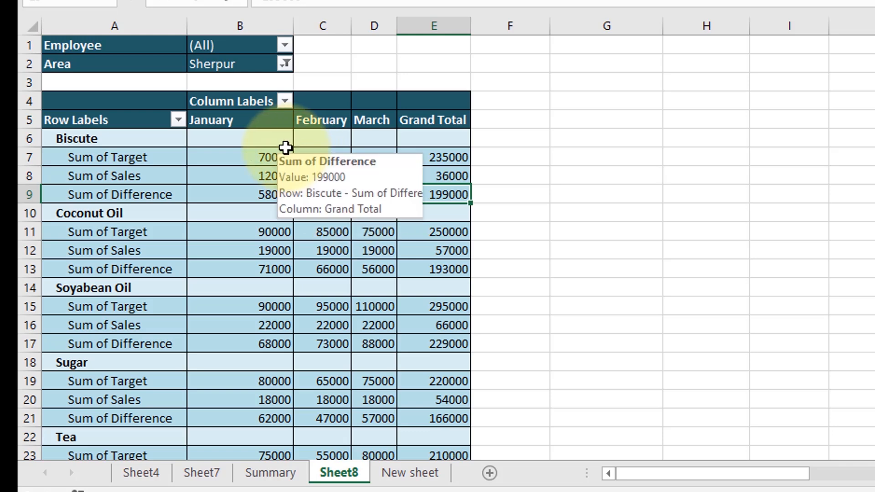
Step: Review the January product figures, then check January's total target, total sales and total difference
{"action": "mouse_move", "coordinate": [280, 168]}
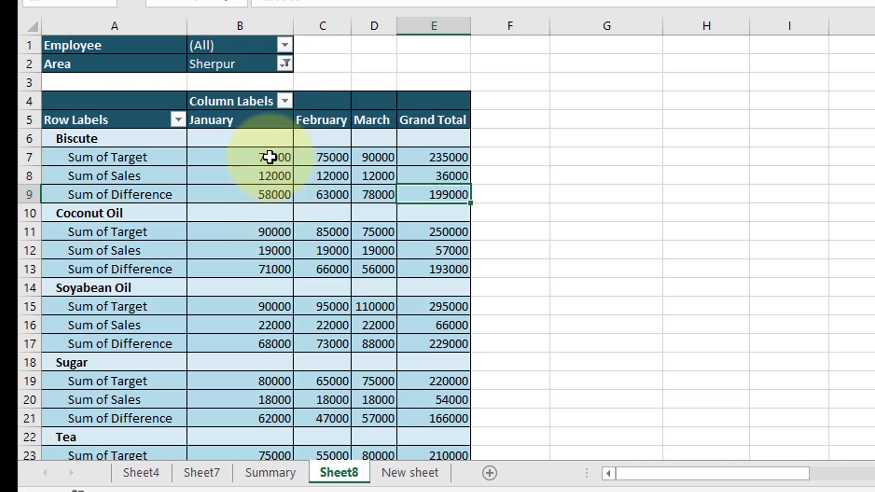
{"action": "left_click_drag", "start_coordinate": [255, 143], "coordinate": [269, 210]}
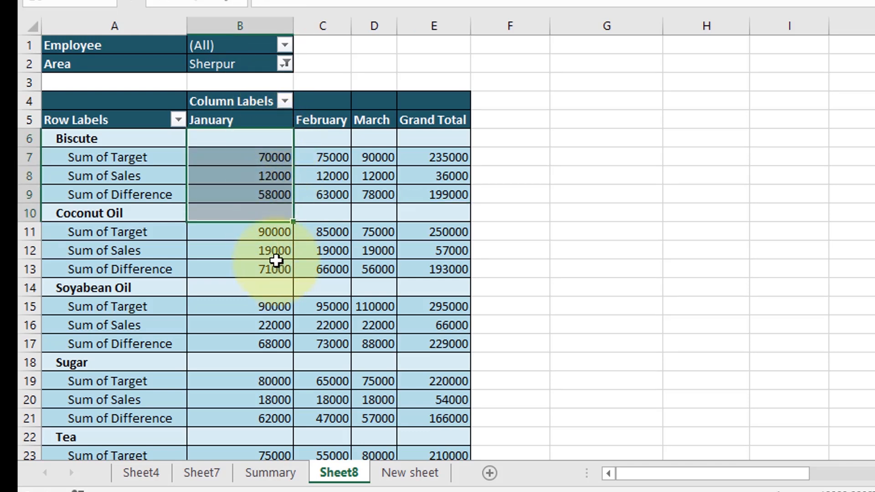
{"action": "scroll", "coordinate": [273, 253], "scroll_direction": "down", "scroll_amount": 1}
{"action": "scroll", "coordinate": [272, 253], "scroll_direction": "down", "scroll_amount": 2}
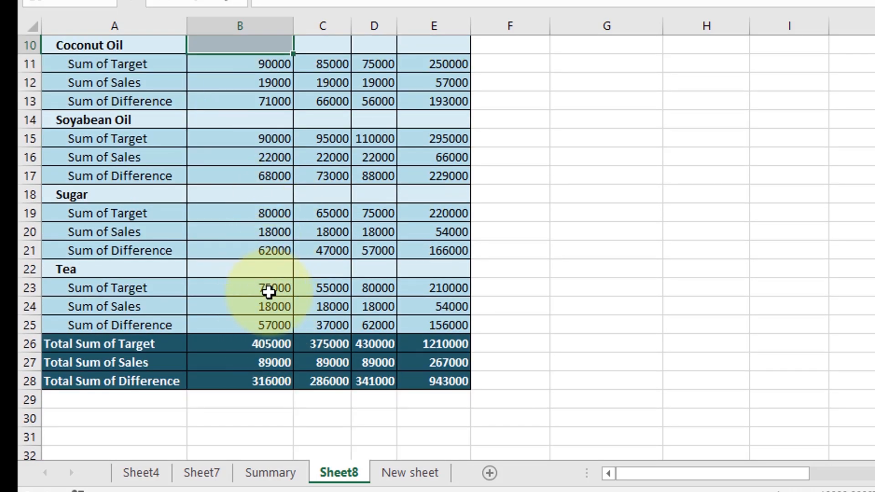
{"action": "left_click", "coordinate": [235, 343]}
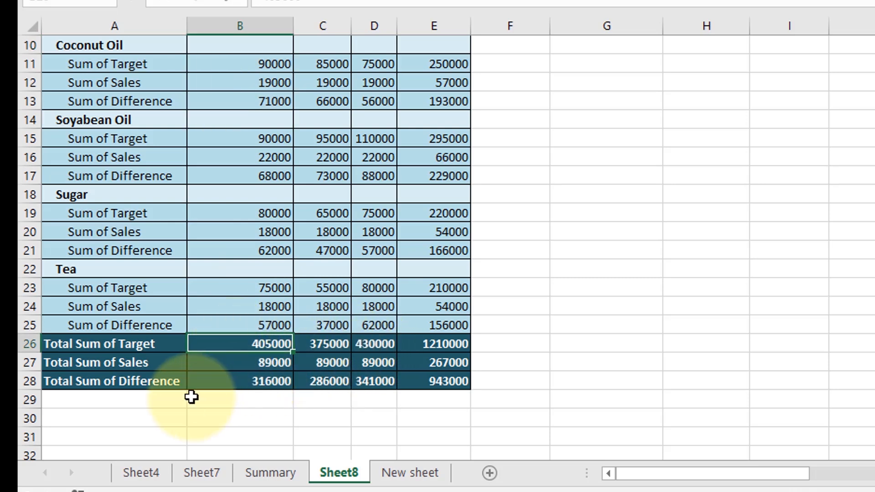
{"action": "left_click", "coordinate": [254, 364]}
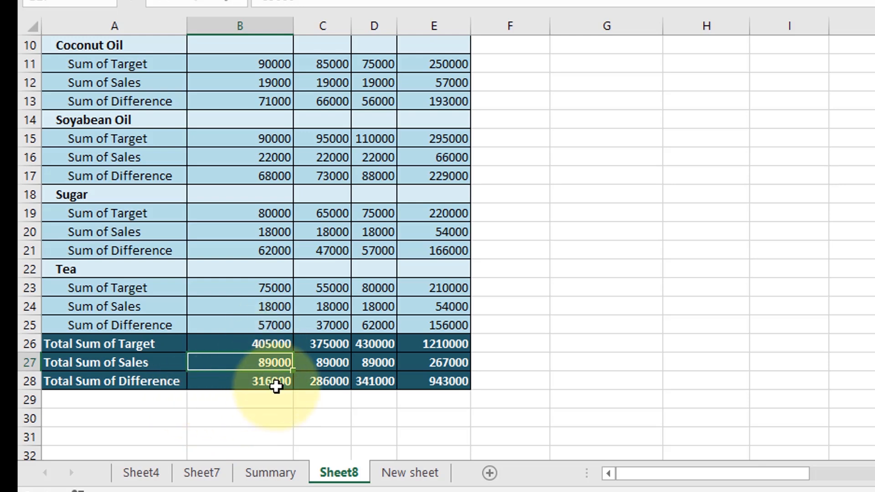
{"action": "left_click", "coordinate": [238, 385]}
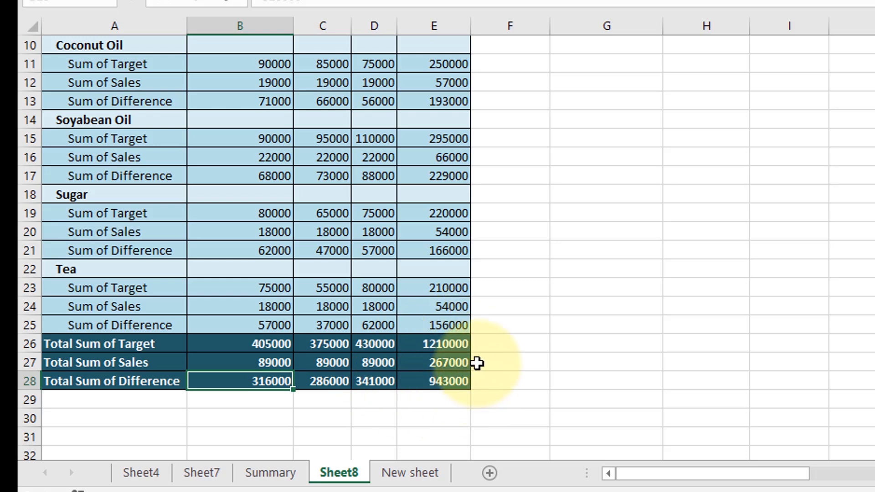
Step: Check the three-month grand totals of target, sales and difference for the Sherpur area
{"action": "scroll", "coordinate": [298, 172], "scroll_direction": "up", "scroll_amount": 3}
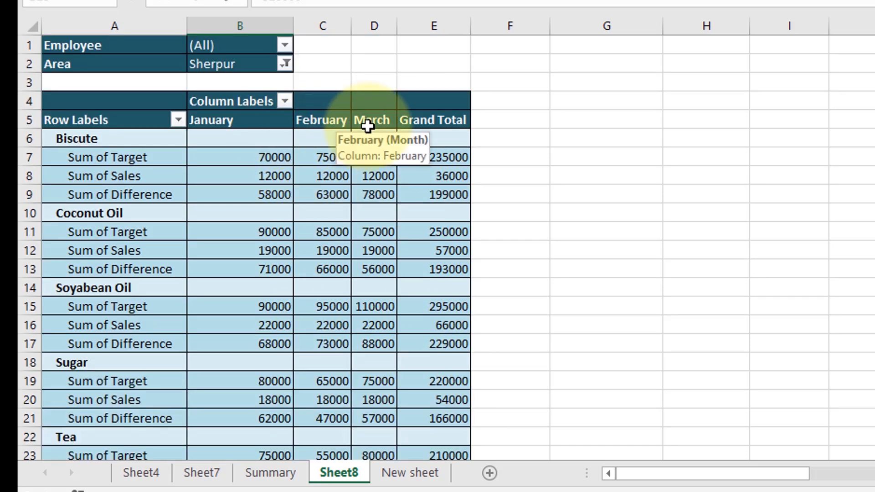
{"action": "scroll", "coordinate": [428, 146], "scroll_direction": "down", "scroll_amount": 4}
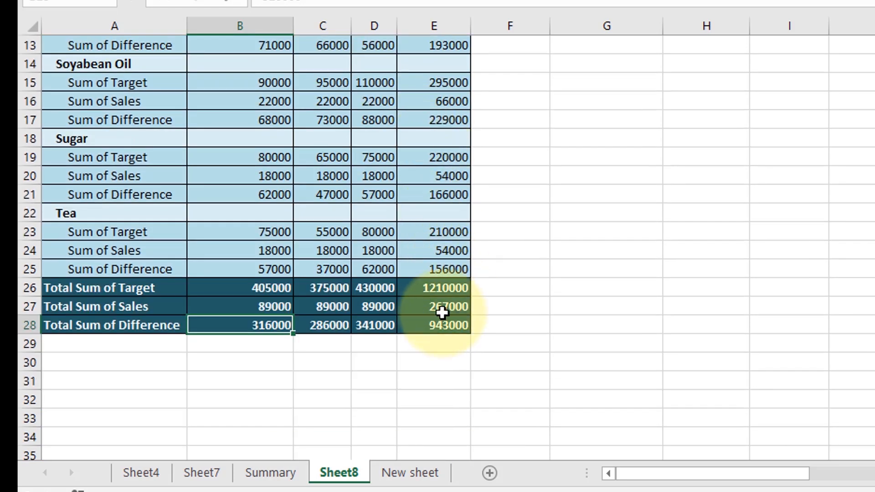
{"action": "mouse_move", "coordinate": [436, 304]}
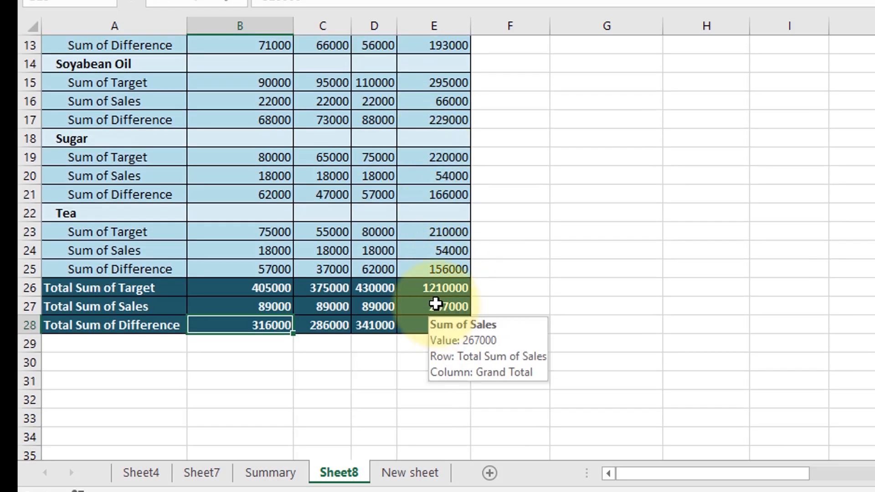
{"action": "left_click", "coordinate": [452, 288]}
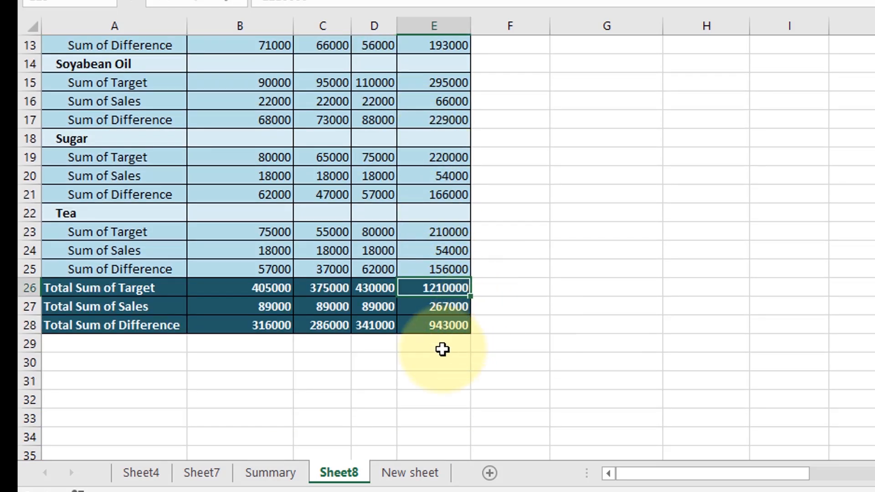
{"action": "left_click", "coordinate": [425, 308]}
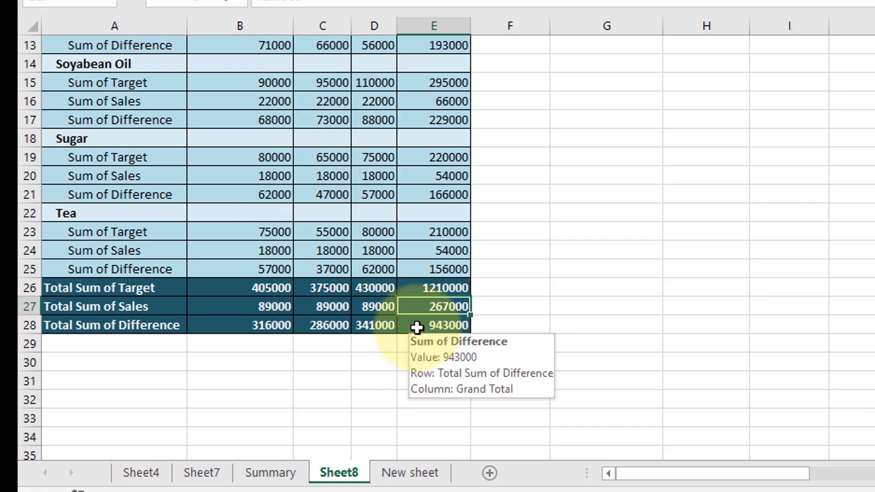
{"action": "left_click", "coordinate": [417, 327]}
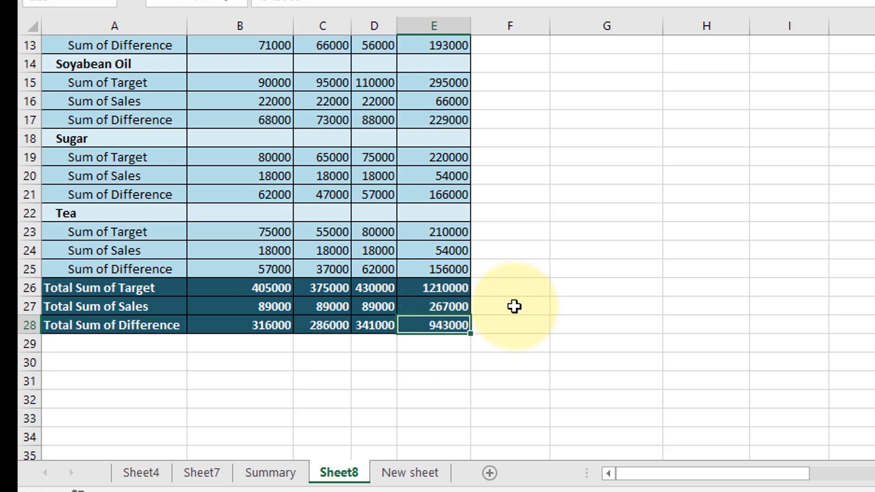
{"action": "scroll", "coordinate": [409, 285], "scroll_direction": "up", "scroll_amount": 2}
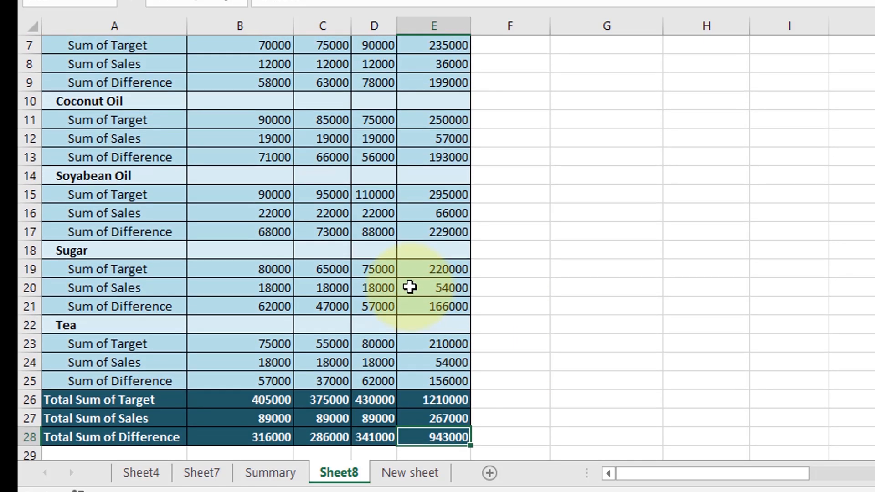
{"action": "scroll", "coordinate": [410, 287], "scroll_direction": "up", "scroll_amount": 1}
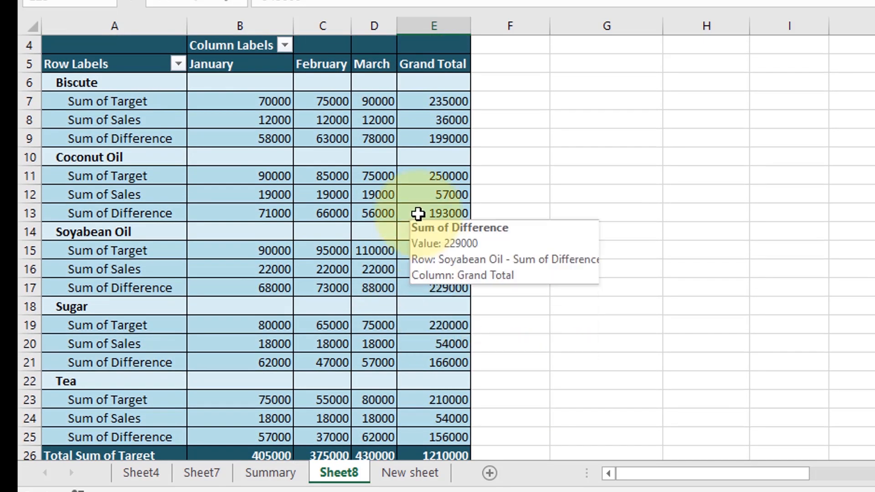
{"action": "left_click", "coordinate": [437, 154]}
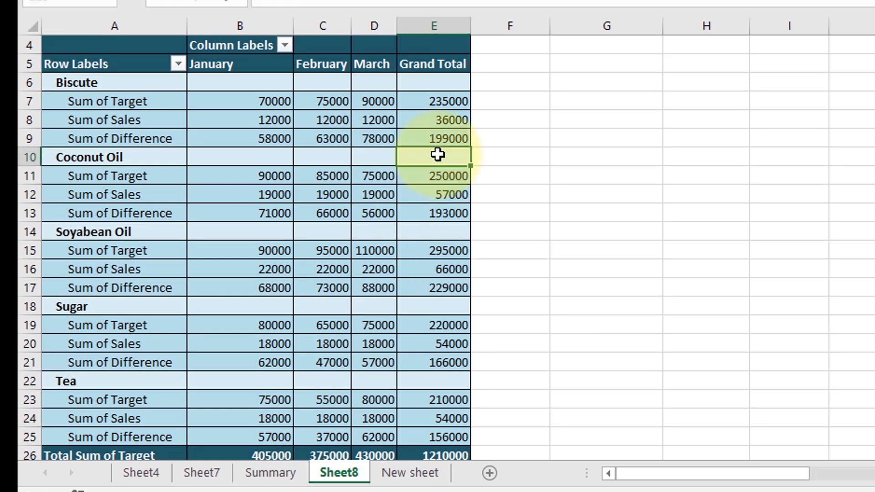